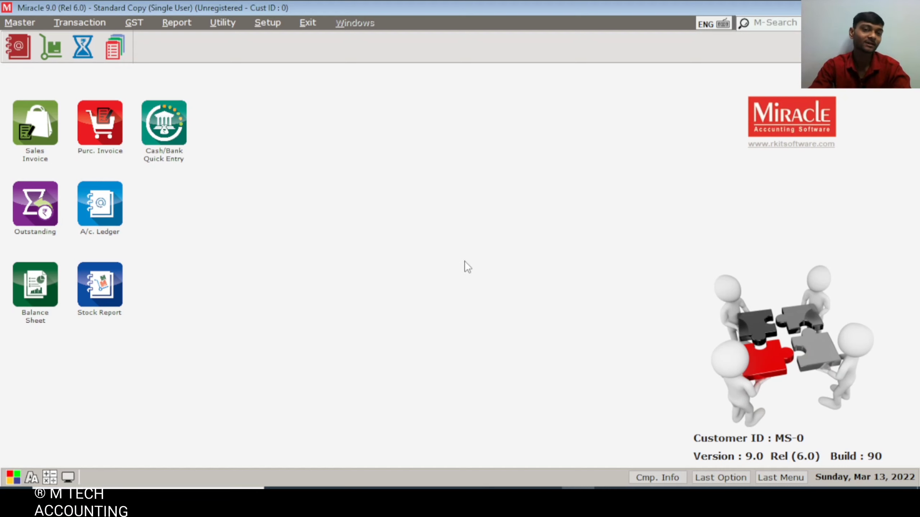
- Open the Account Master list and add a blank filter condition with its field choices open
left_click(26, 24)
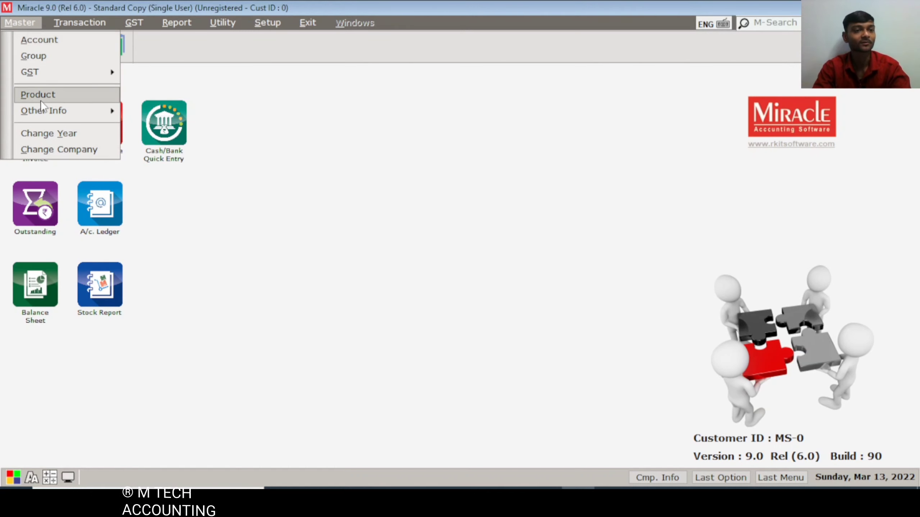
left_click(53, 41)
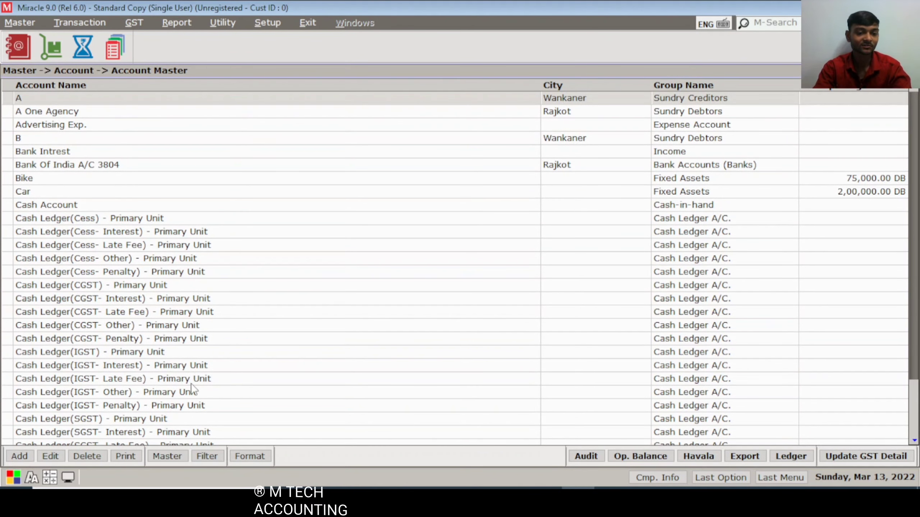
left_click(201, 458)
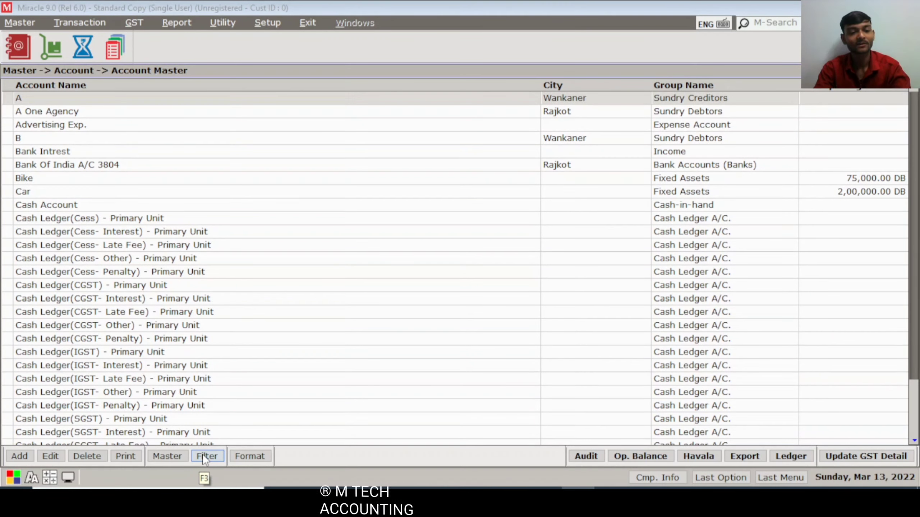
left_click(202, 456)
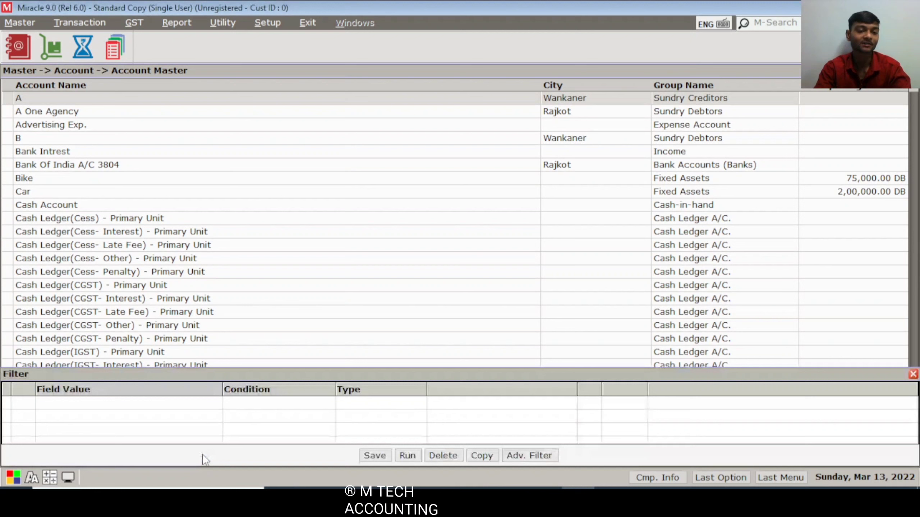
left_click(194, 401)
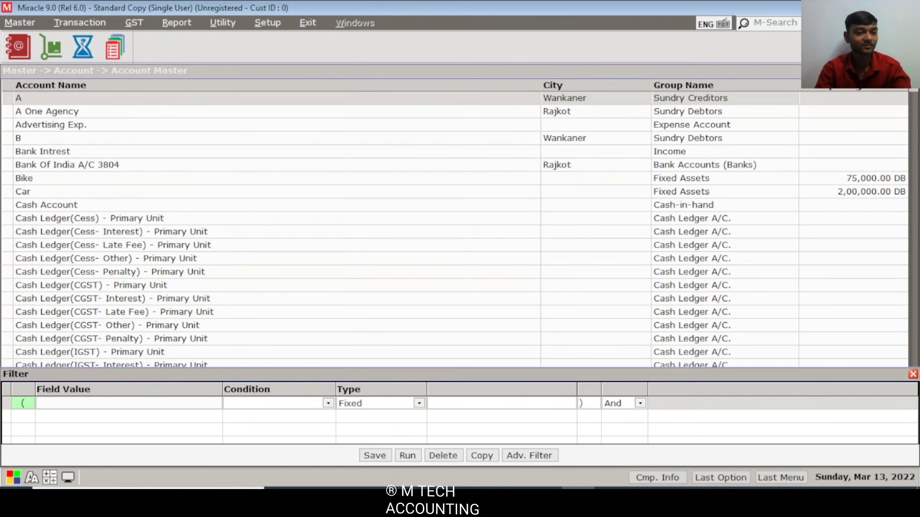
left_click(194, 400)
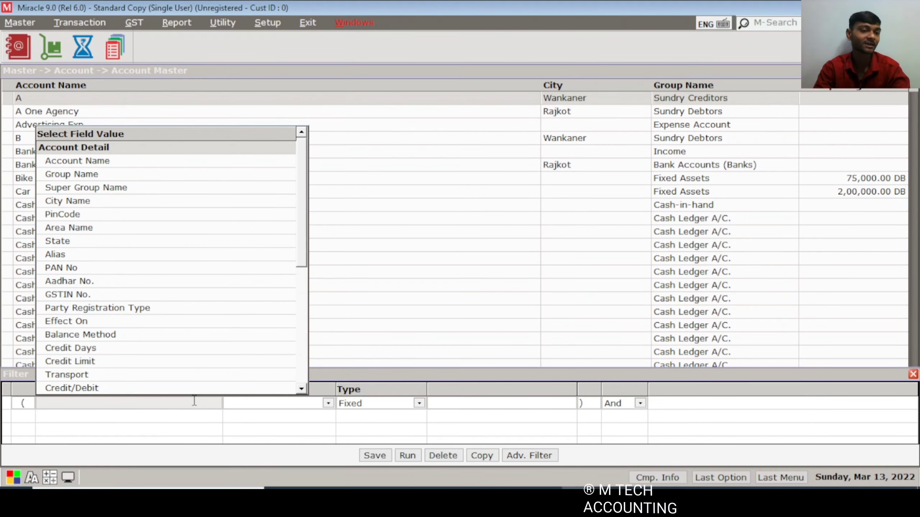
- Look through the account fields available for the filter condition, from Account Name down to Closing Balance
key("Down")
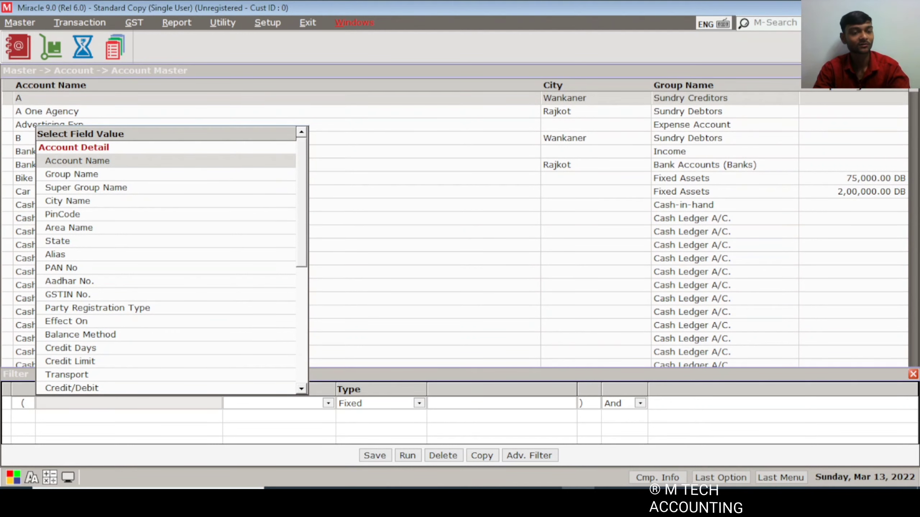
key("Down")
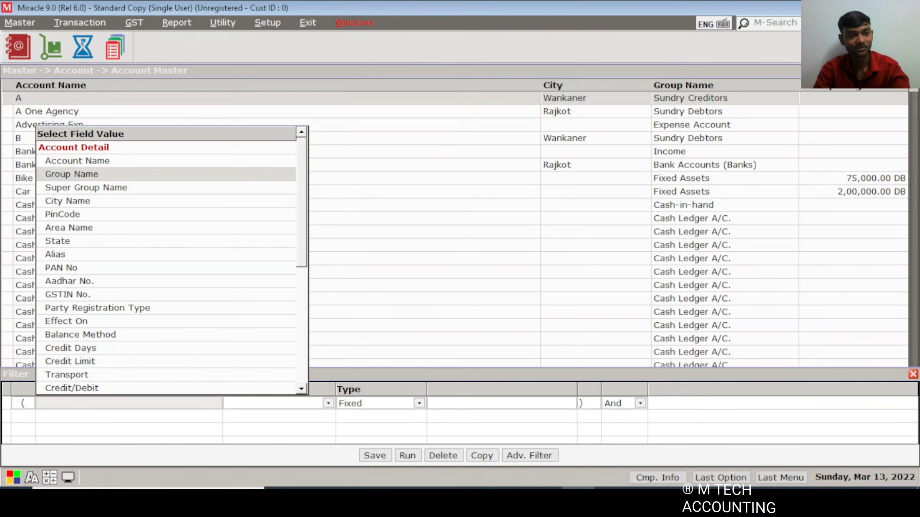
key("Down")
key("Down")
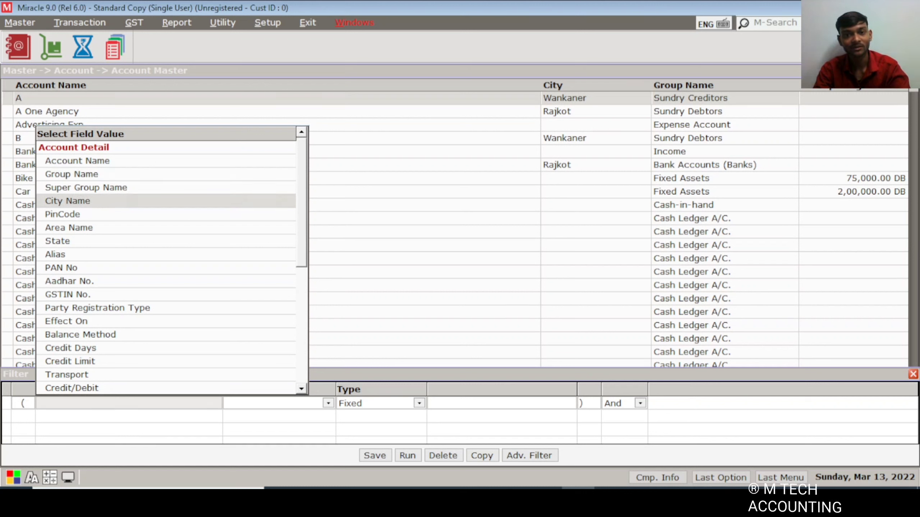
key("Down")
key("Down")
key("Down")
key("Down")
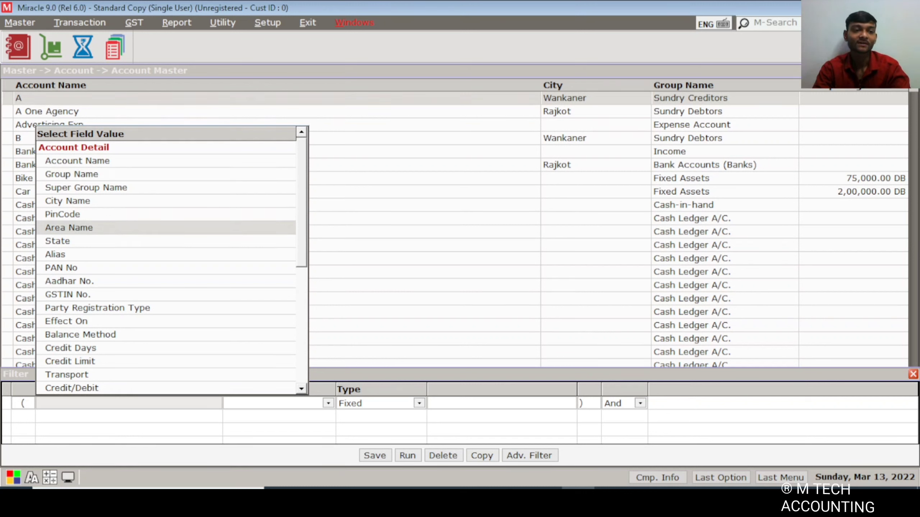
key("Down")
key("Down")
key("Down")
key("Down")
key("Down")
key("Down")
key("Down")
key("Down")
key("Down")
key("Down")
key("Down")
key("Down")
key("Down")
key("Down")
key("Down")
key("Up")
key("Up")
key("Up")
key("Up")
key("Up")
key("Up")
key("Up")
key("Up")
key("Up")
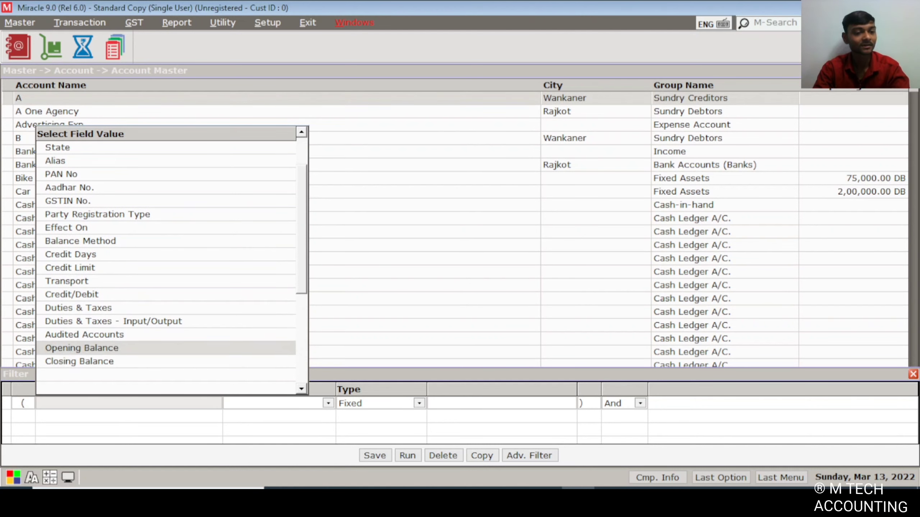
key("Up")
key("Up")
key("Up")
key("Up")
key("Up")
key("Up")
key("Up")
key("Up")
key("Up")
key("Up")
key("Up")
key("Up")
key("Up")
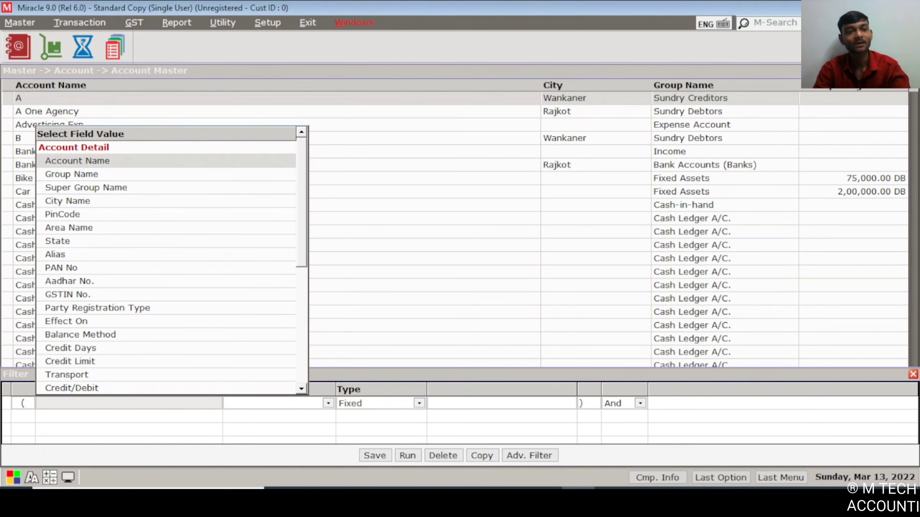
- Set the filter condition to the Group Name field with condition Contains and type Fixed
key("Down")
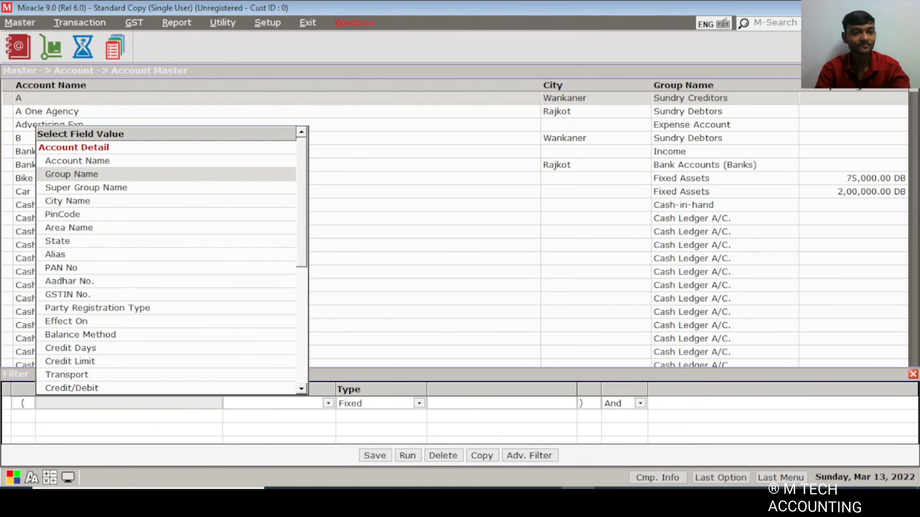
key("Return")
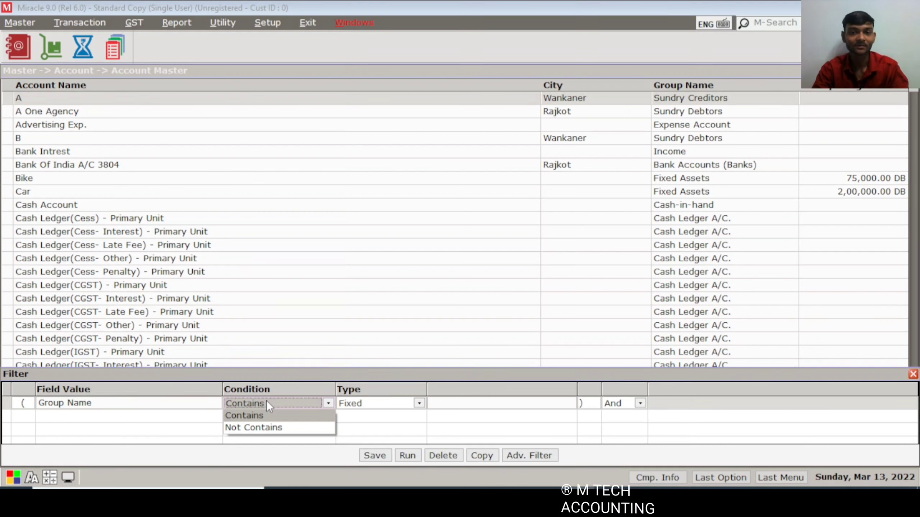
key("Return")
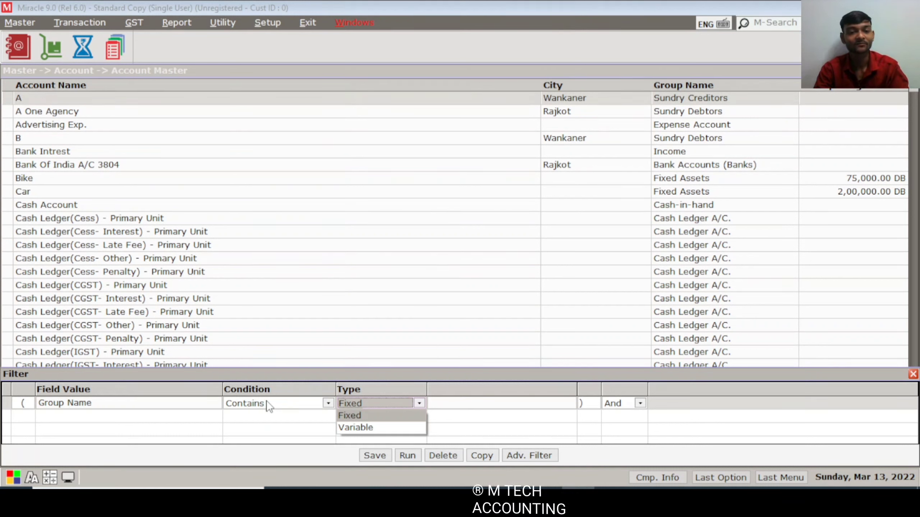
key("Down")
key("Up")
key("Down")
key("Up")
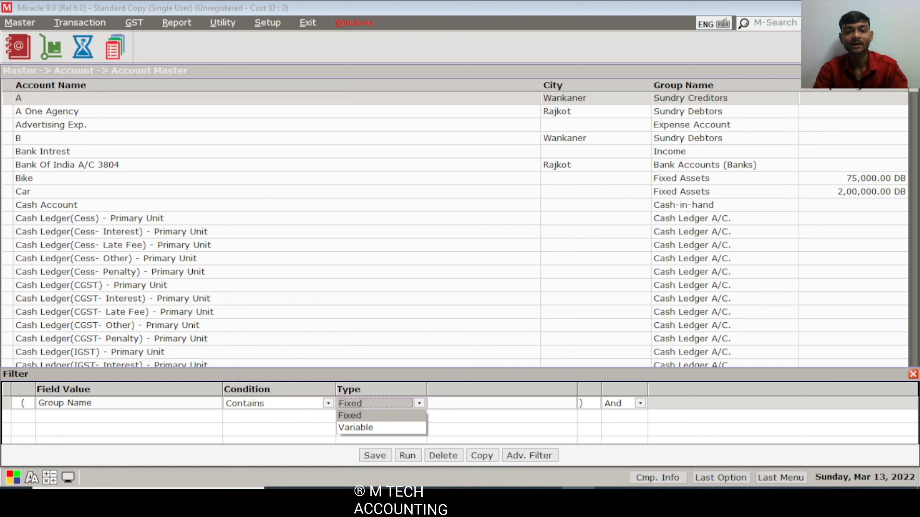
key("Down")
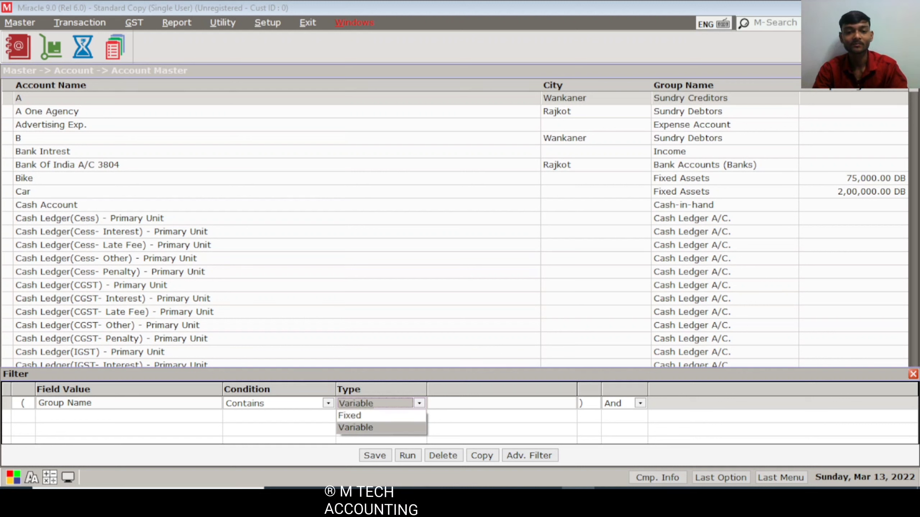
key("Up")
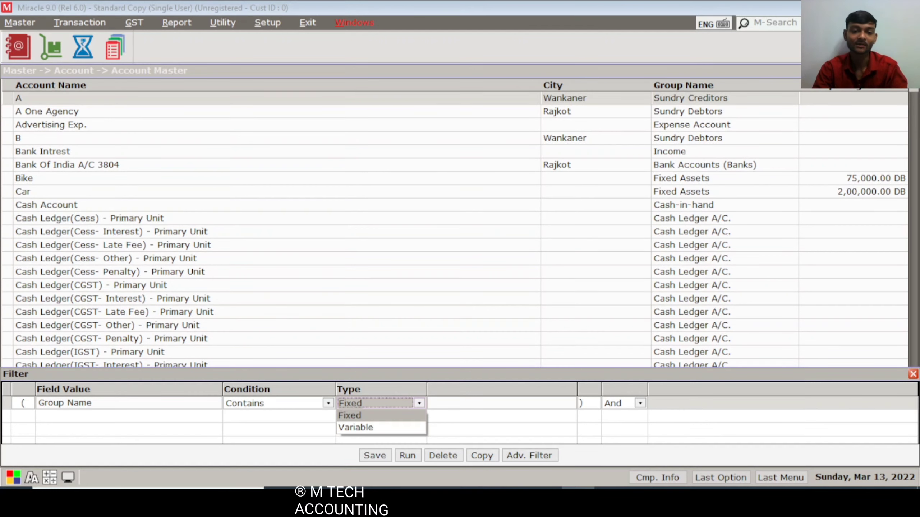
key("Return")
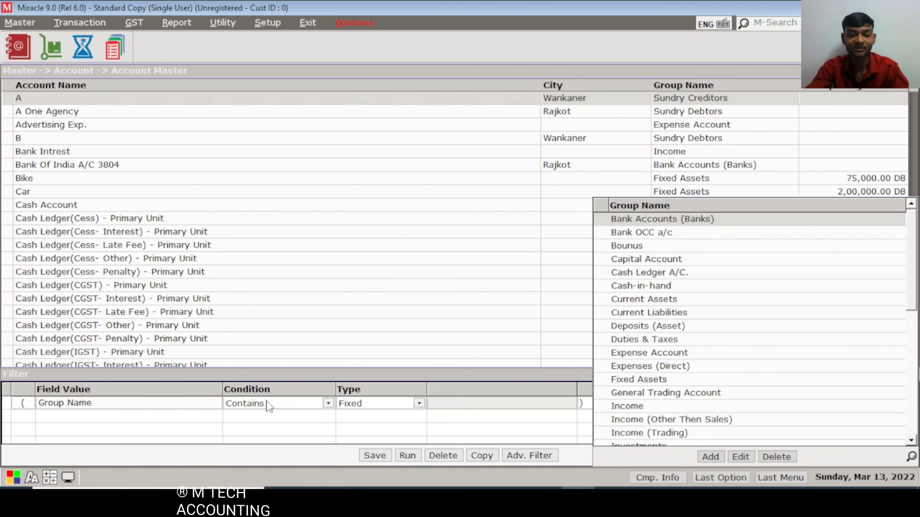
- Choose the Sundry Creditors and Sundry Debtors groups as the values of the Group Name condition
type("SUN")
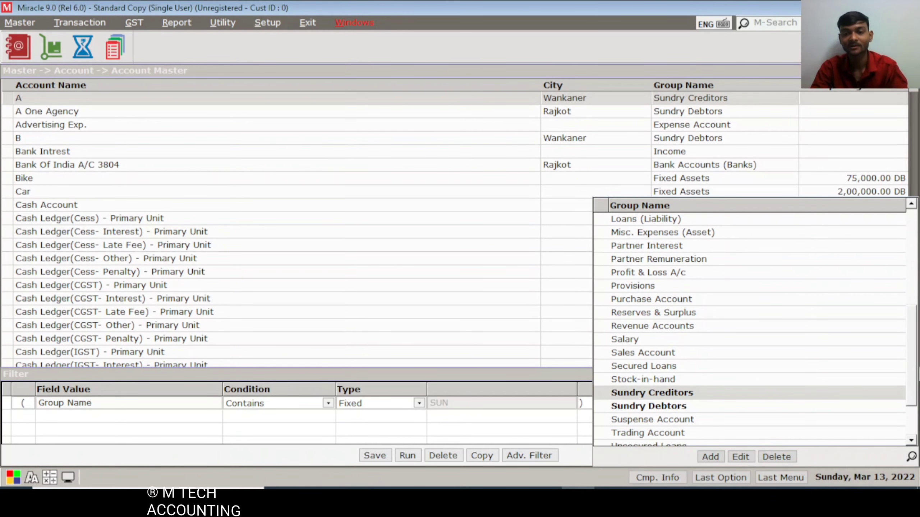
key("space")
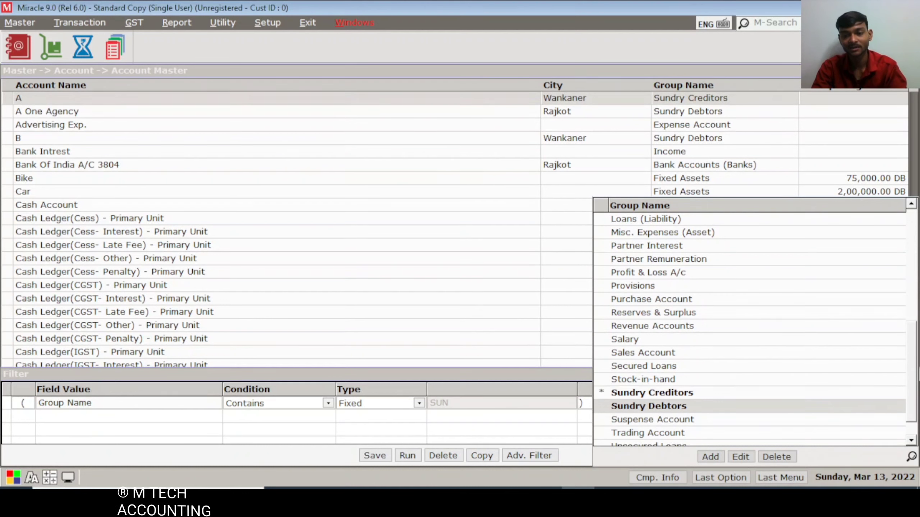
key("space")
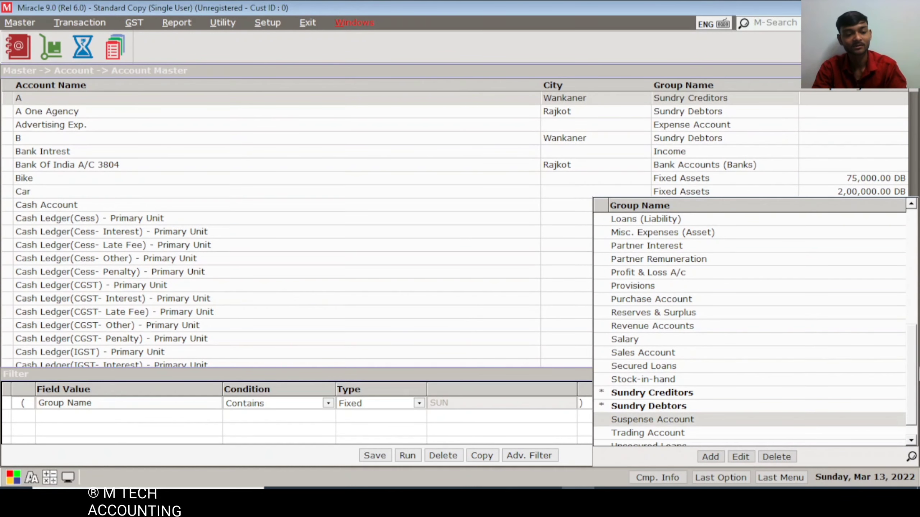
key("Return")
key("Return")
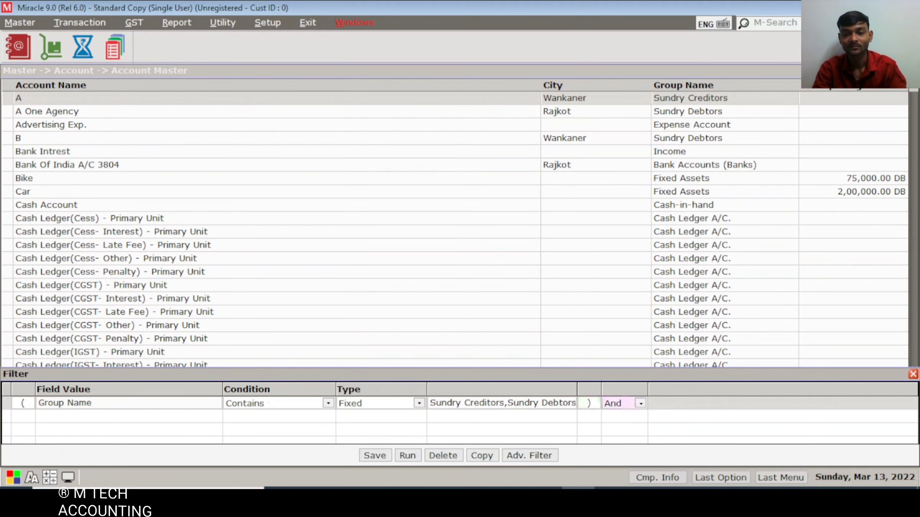
- Keep And as the condition's connector and run the filter on the account list
key("space")
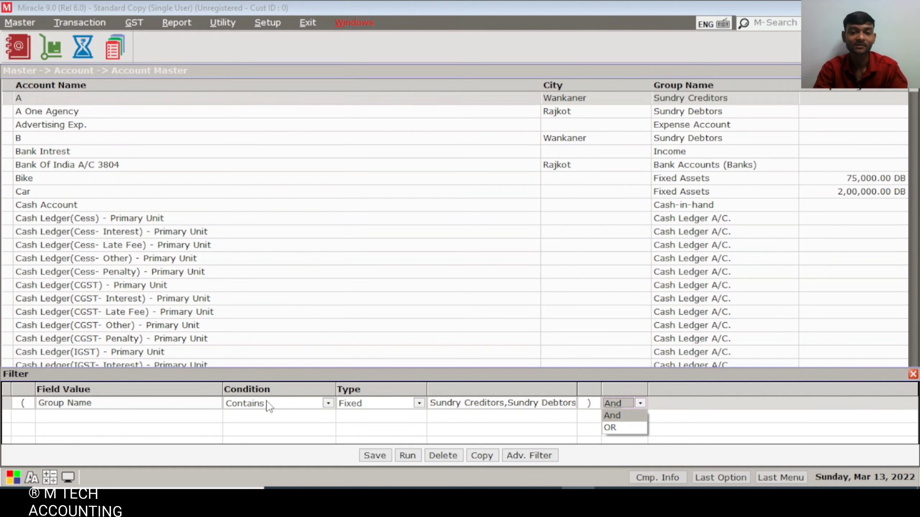
key("Down")
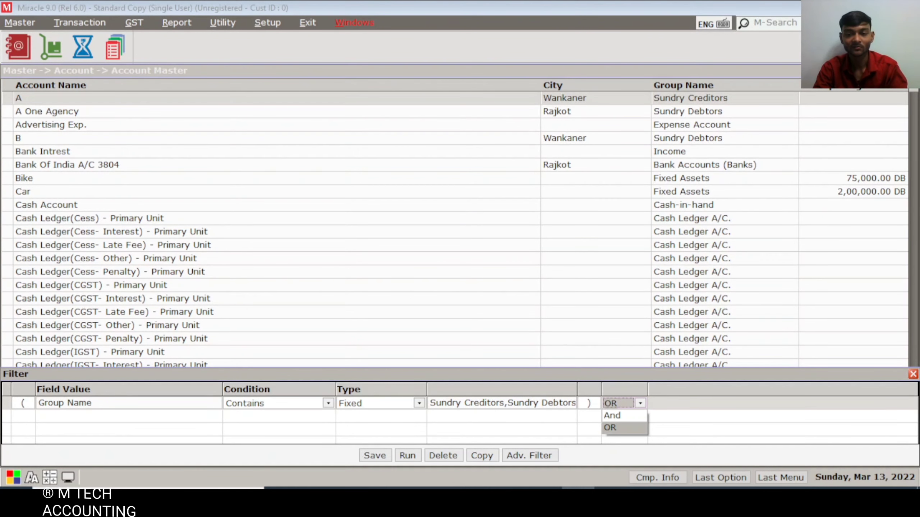
key("Up")
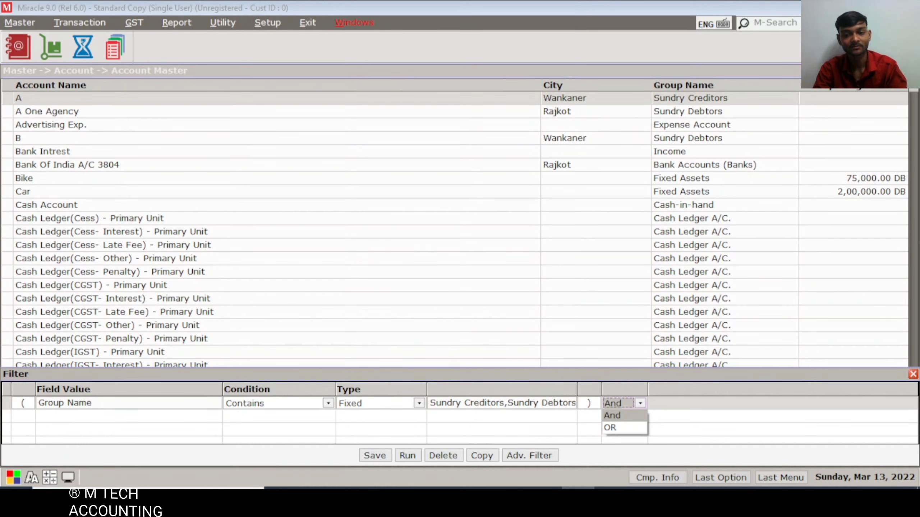
key("Return")
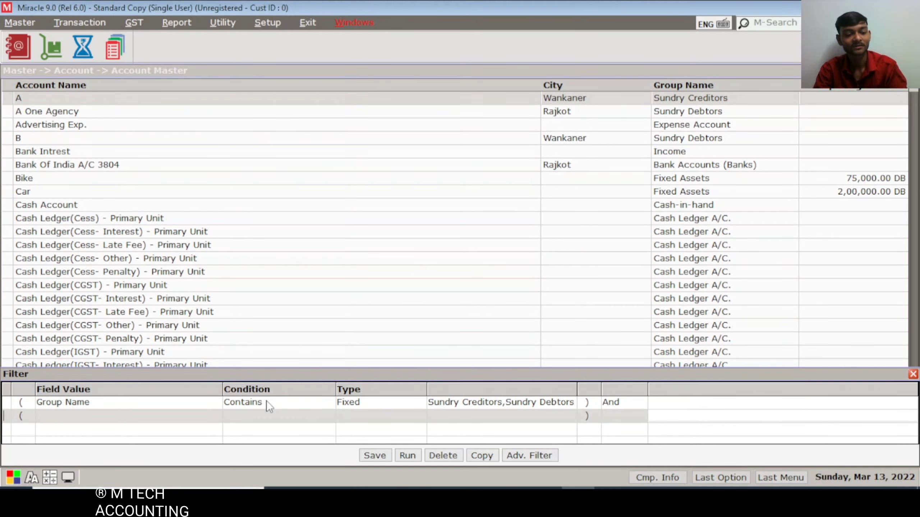
key("ctrl+Return")
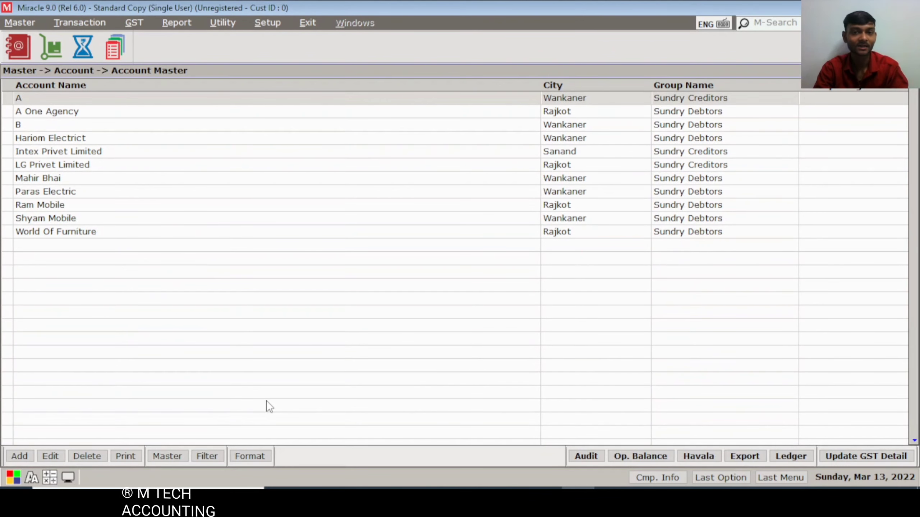
- Examine the filtered account list, checking the names, cities and groups of its accounts
key("Down")
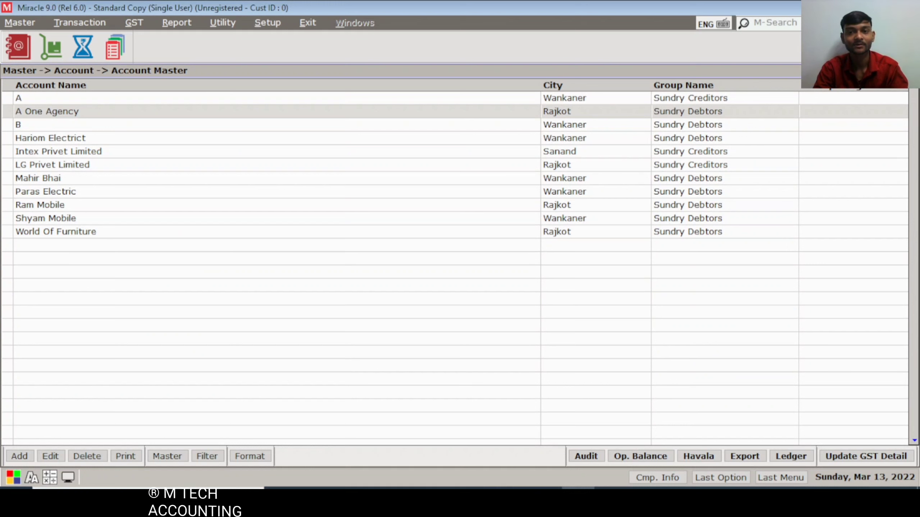
key("Down")
key("Down")
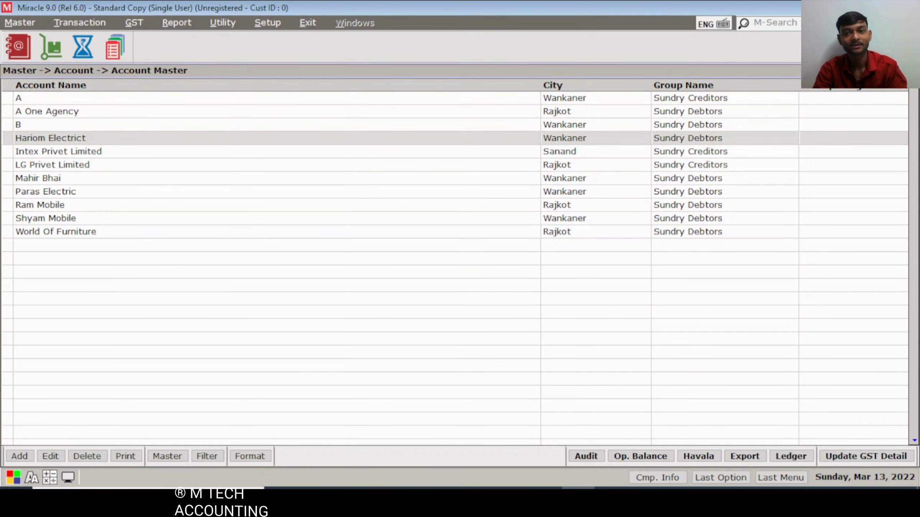
key("Up")
key("Up")
key("Up")
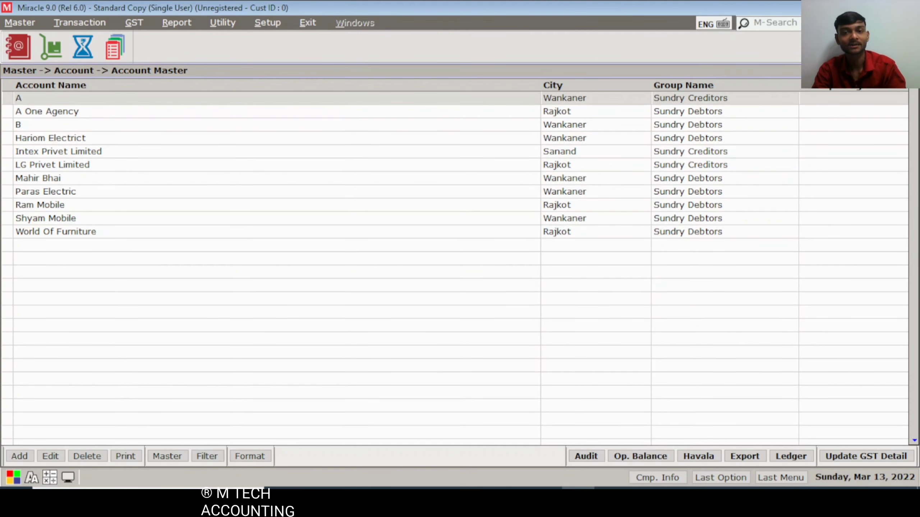
key("Down")
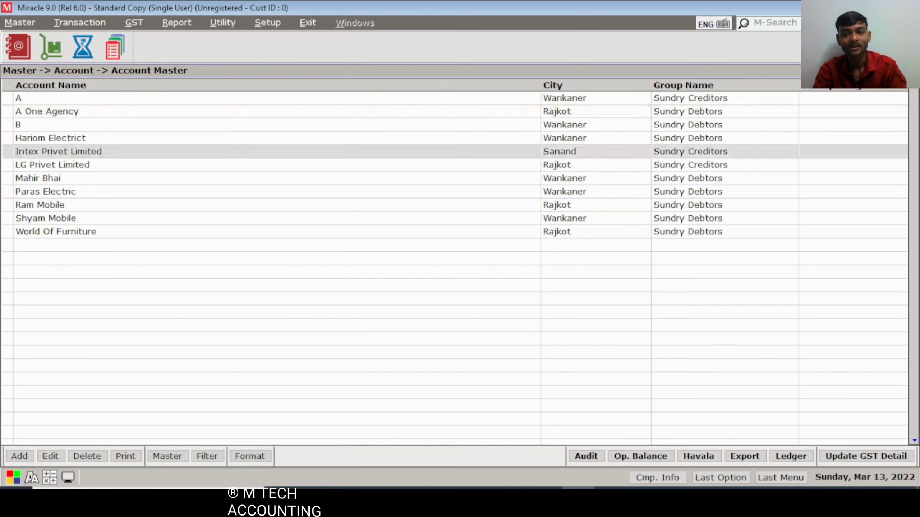
key("End")
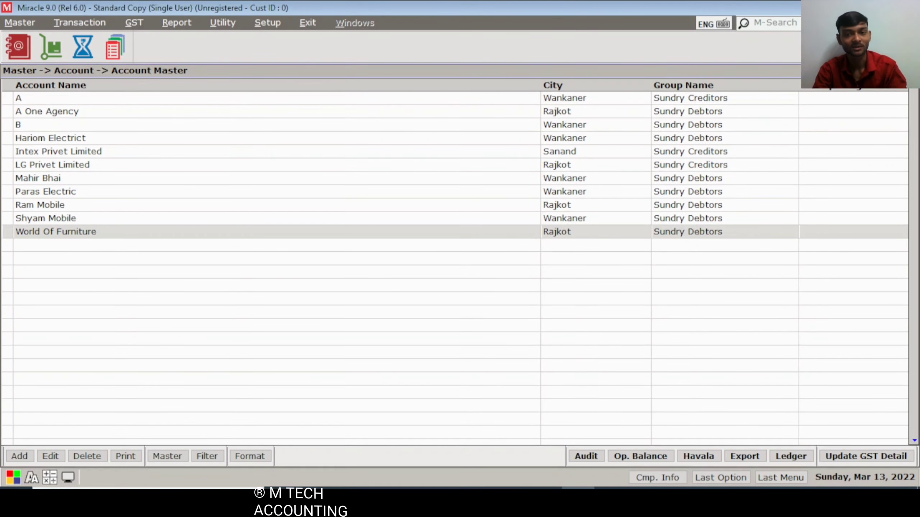
key("Up")
key("Up")
key("Up")
key("Up")
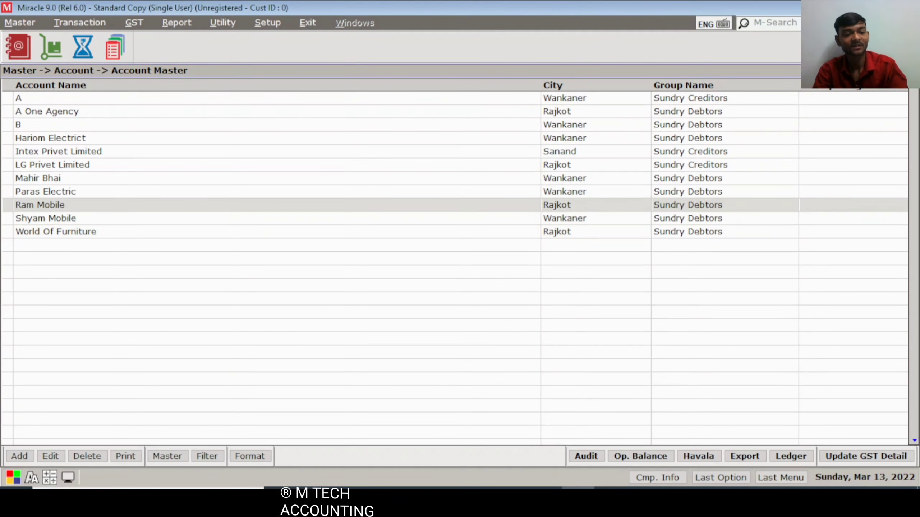
key("Up")
key("Home")
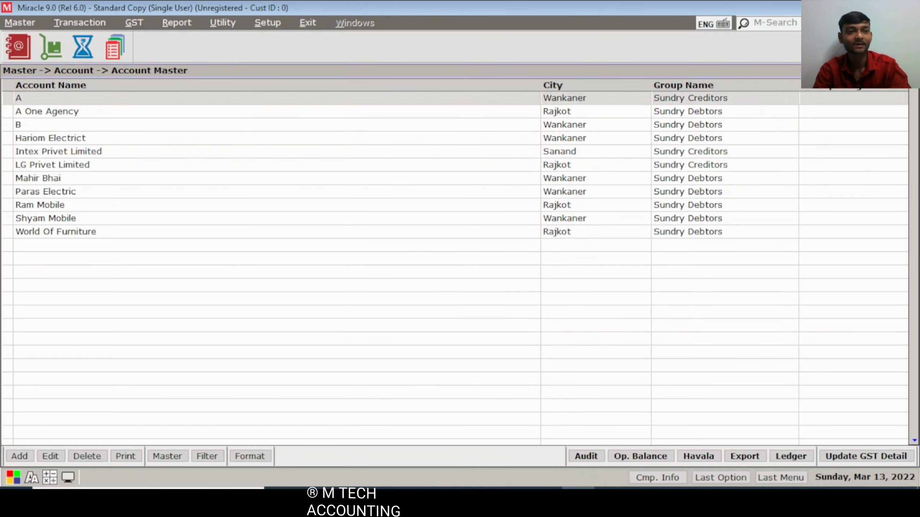
- Close the Account Master list and open the Product Master list
key("Escape")
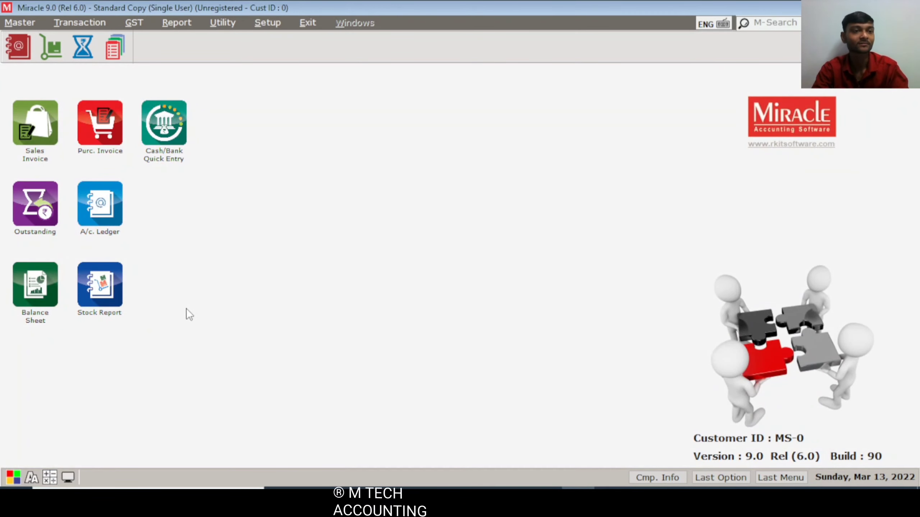
left_click(22, 20)
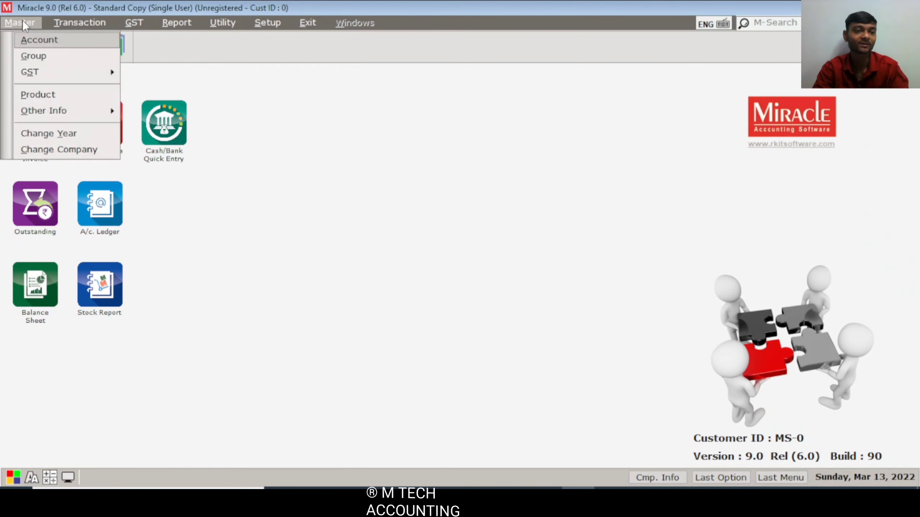
left_click(62, 90)
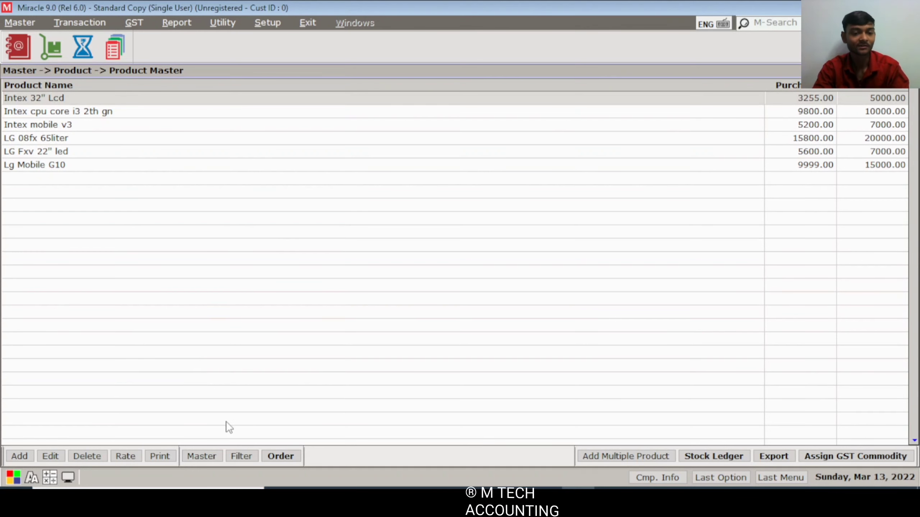
- Start a filter on the product list and choose Purchase Unit as its field
left_click(242, 457)
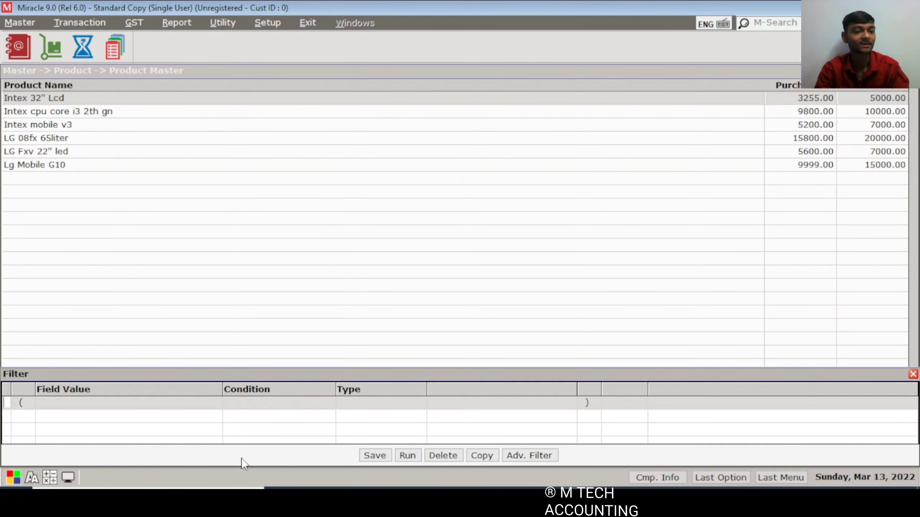
key("Return")
key("Return")
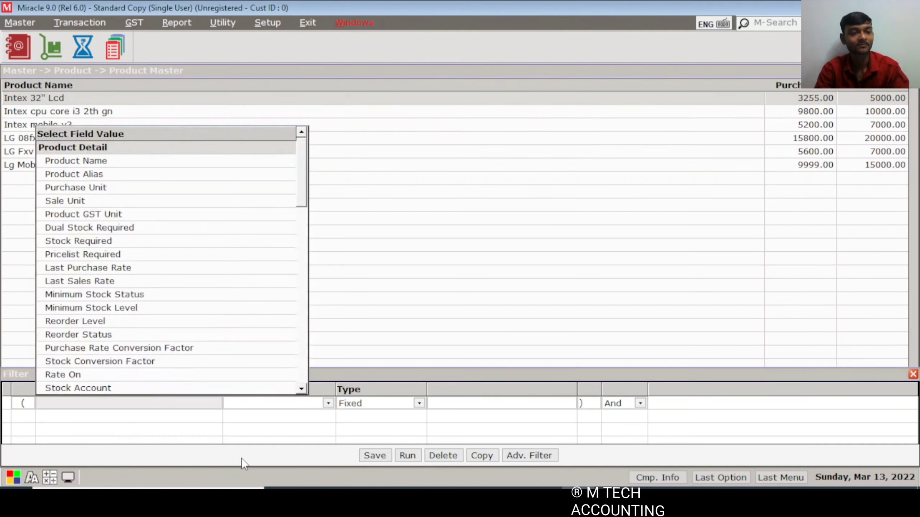
key("Down")
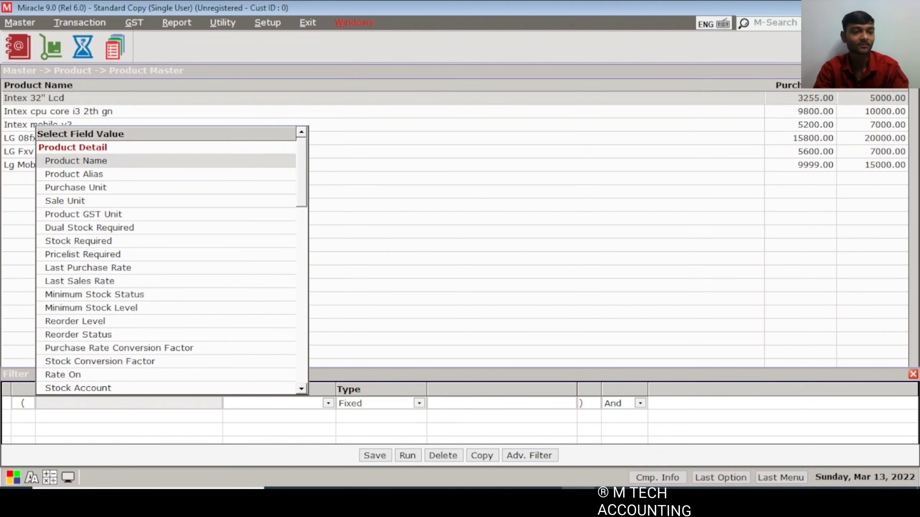
key("Down")
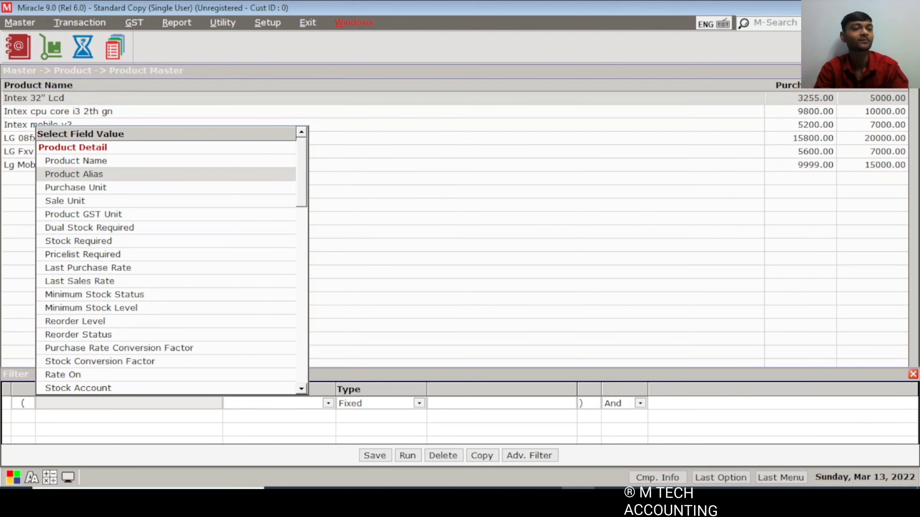
key("Down")
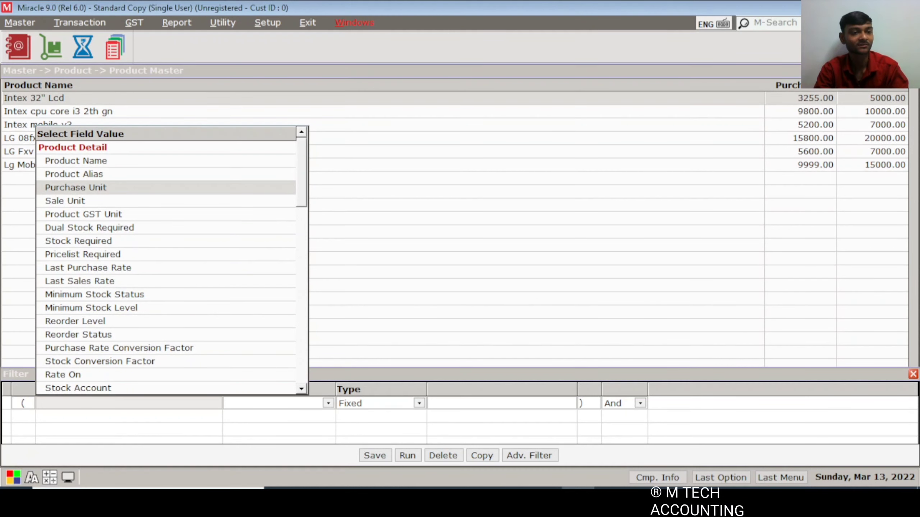
key("Down")
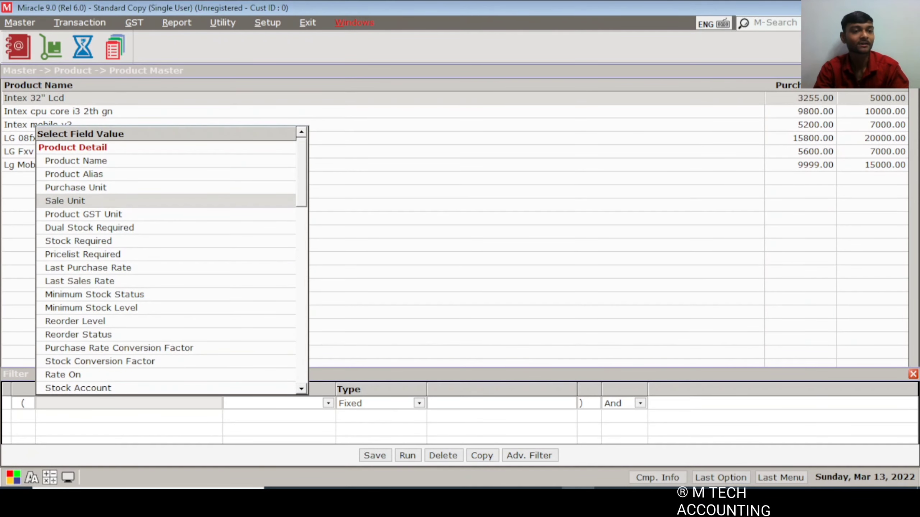
key("Up")
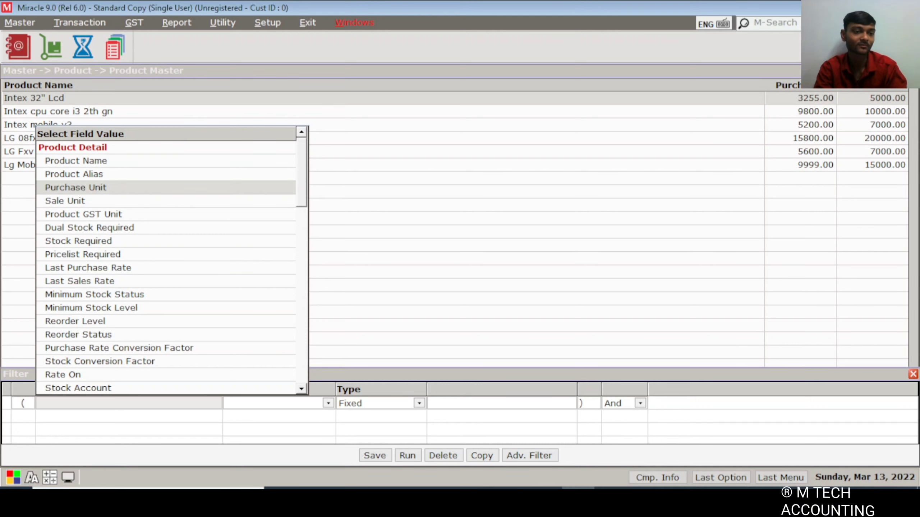
key("Return")
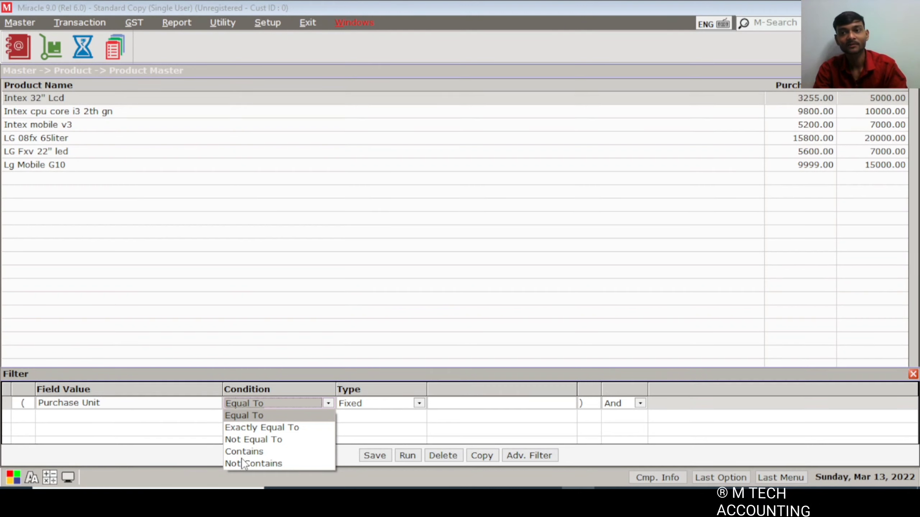
- Set the Purchase Unit filter row to condition Contains and type Fixed
key("Down")
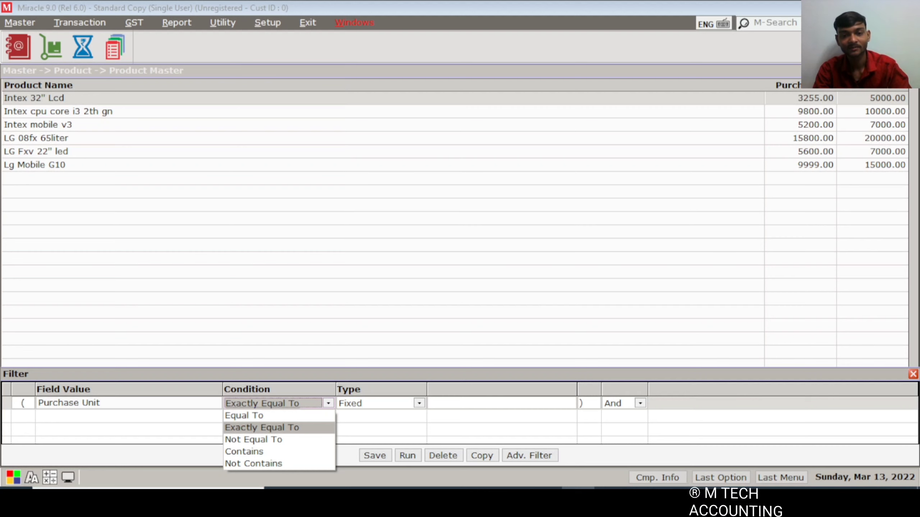
key("Down")
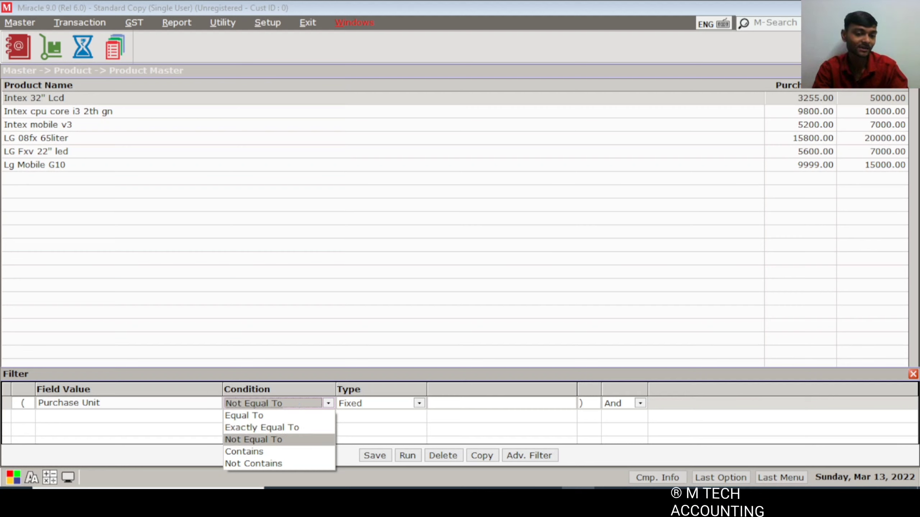
key("Down")
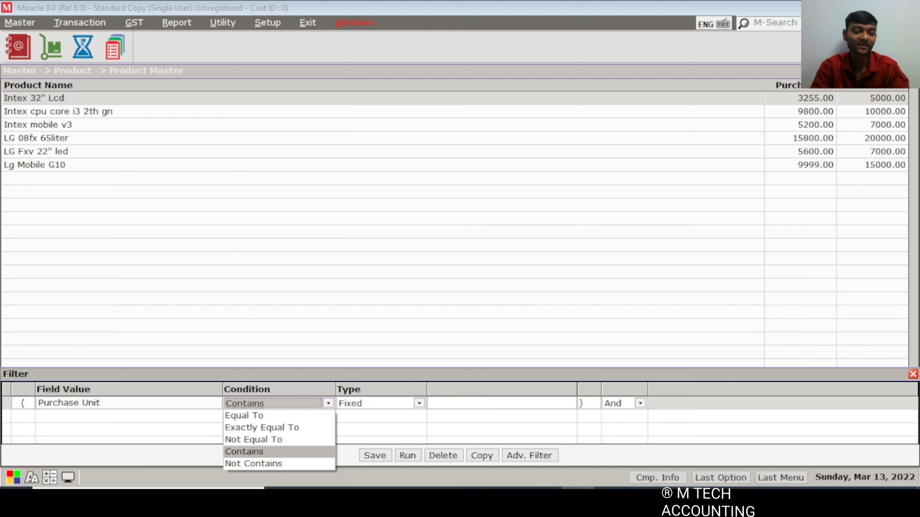
key("Down")
key("Up")
key("Down")
key("Up")
key("Up")
key("Up")
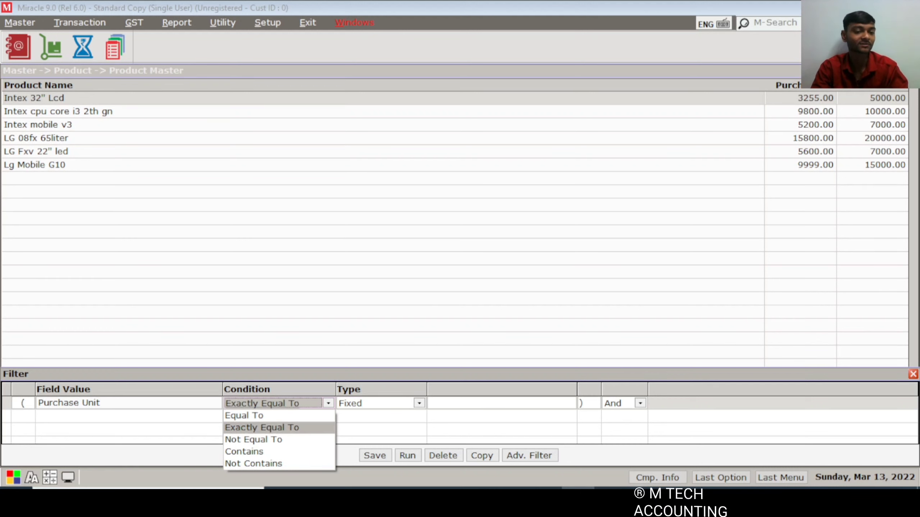
key("Up")
key("Down")
key("Down")
key("Down")
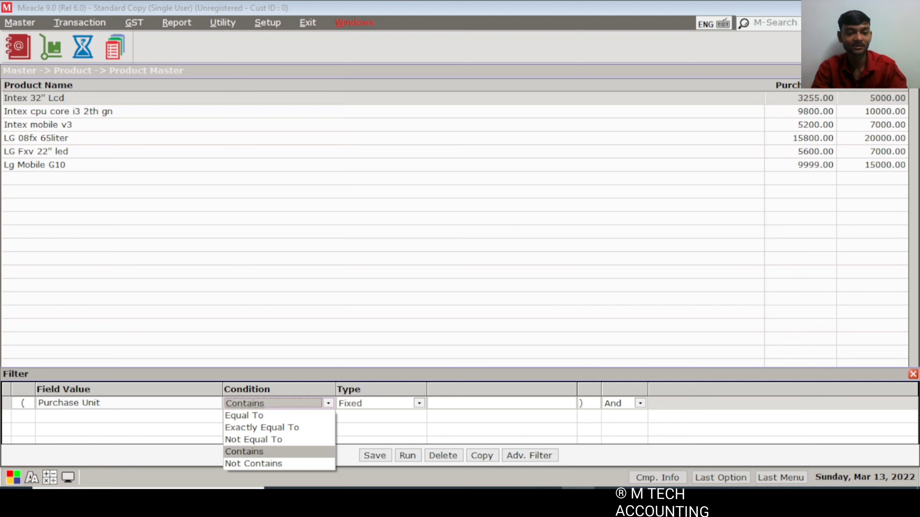
key("Return")
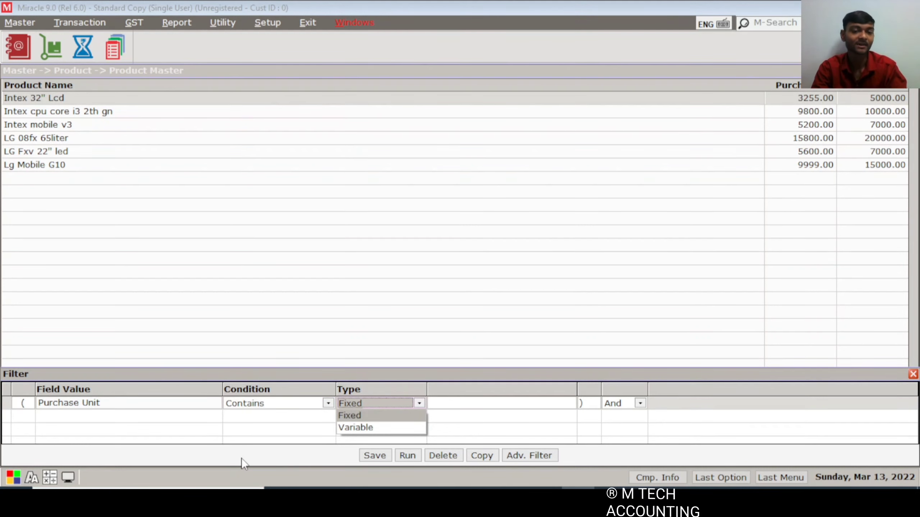
key("Return")
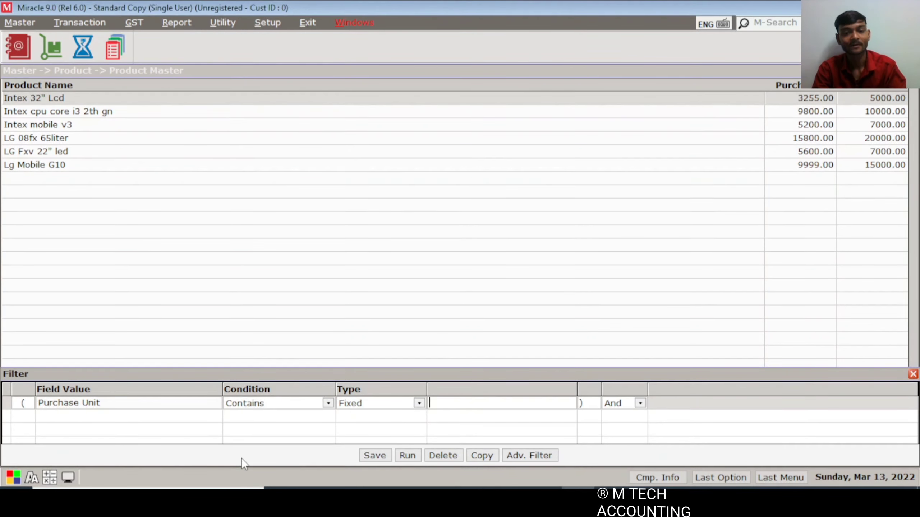
- Enter NUMBERS as the value of the Purchase Unit condition
type("nu")
key("BackSpace")
key("BackSpace")
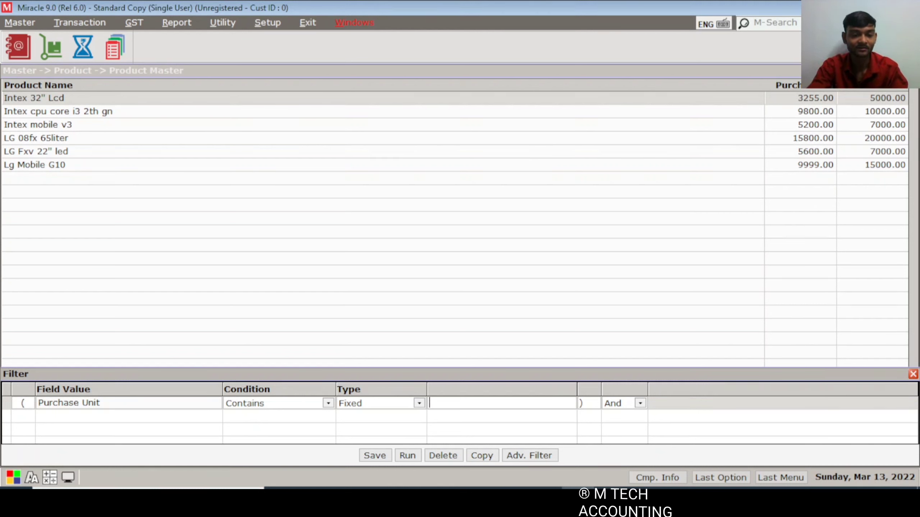
type("NUM")
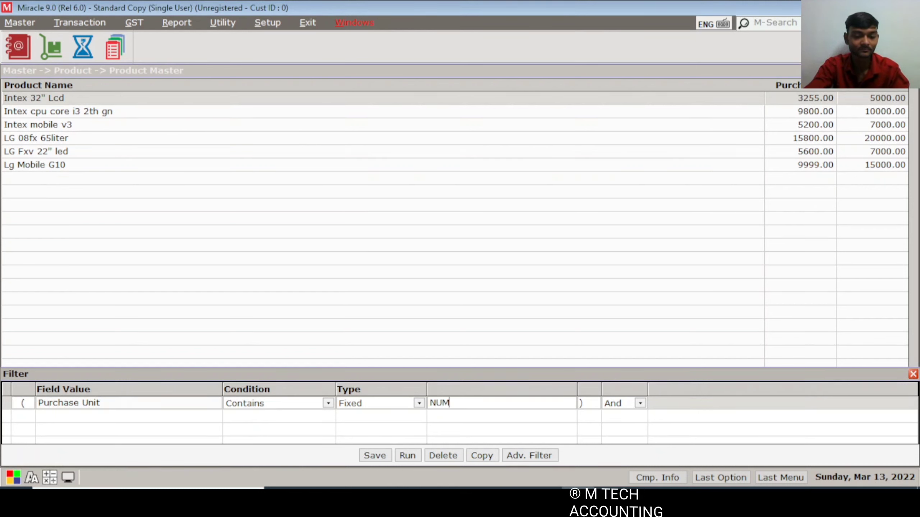
type("BERS")
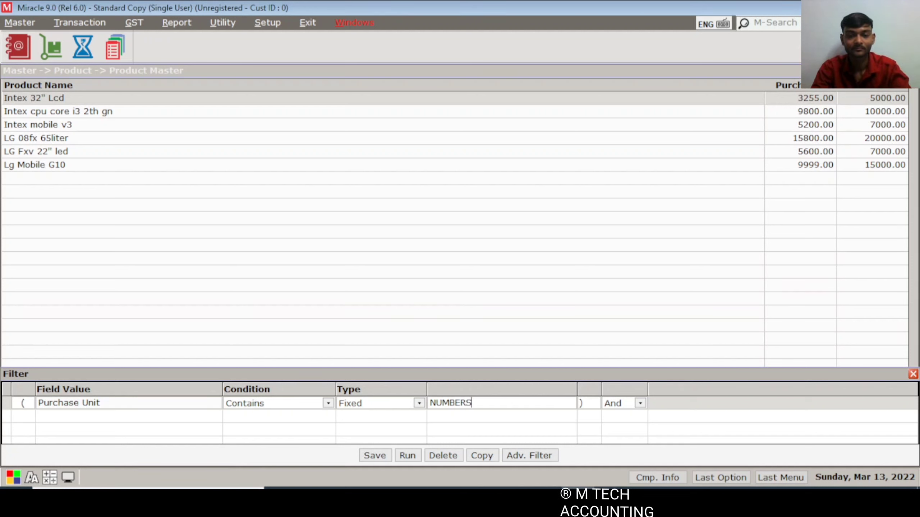
- Close the condition's bracket, keep And as its connector and run the filter on the product list
key("Return")
key("Return")
key("space")
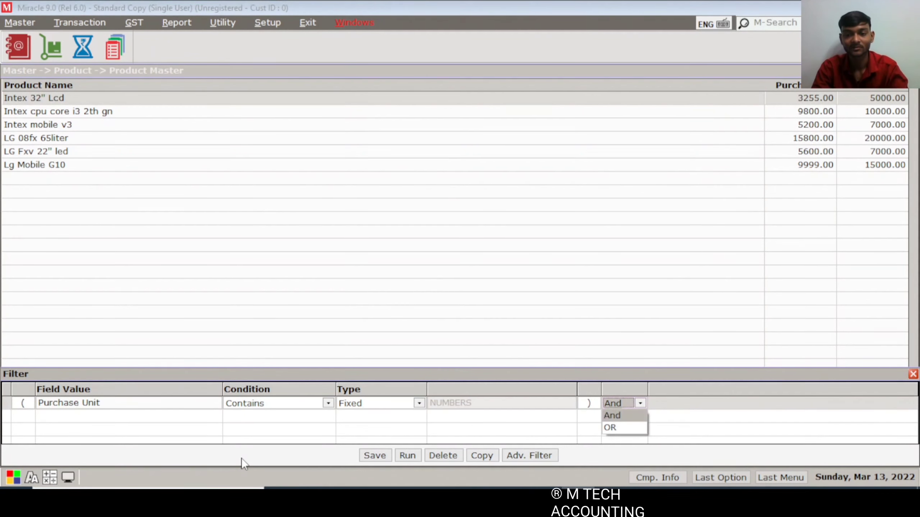
key("Return")
key("Escape")
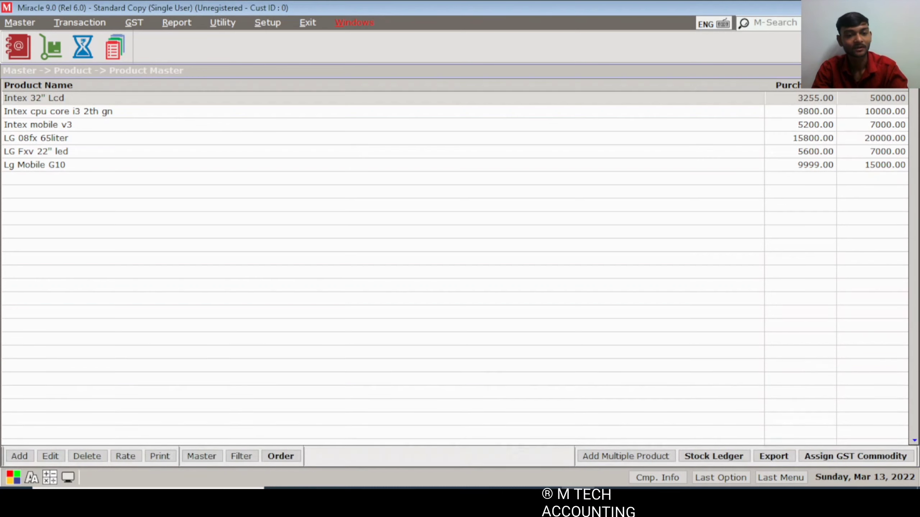
- Examine the filtered product list, checking which products match the Purchase Unit condition
key("Down")
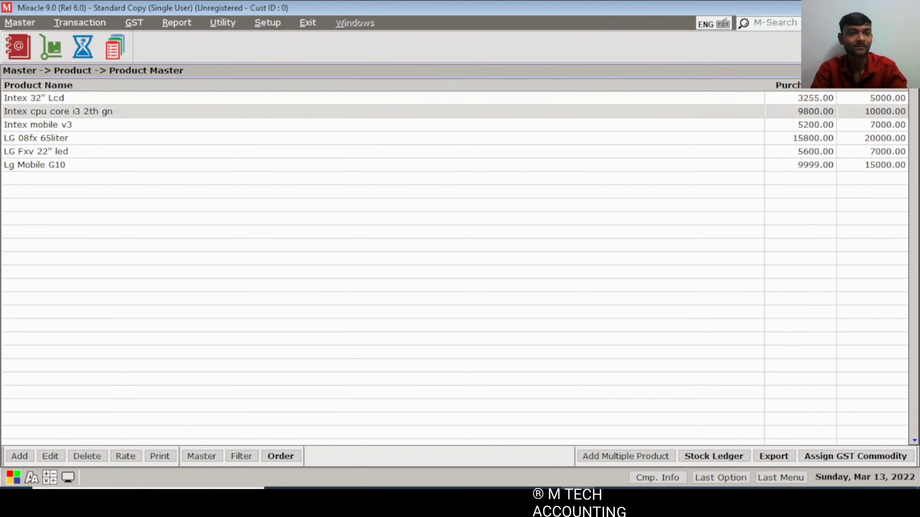
key("Up")
key("Down")
key("Down")
key("Down")
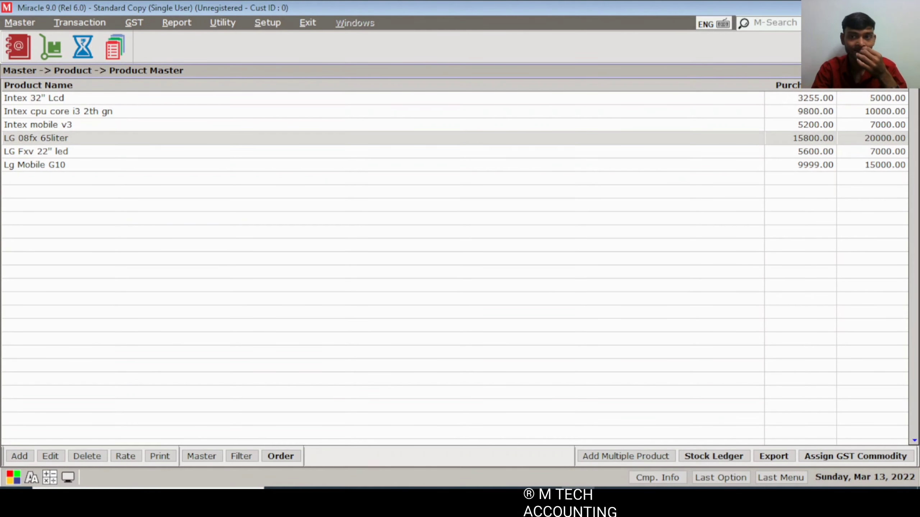
key("Up")
key("Up")
key("Up")
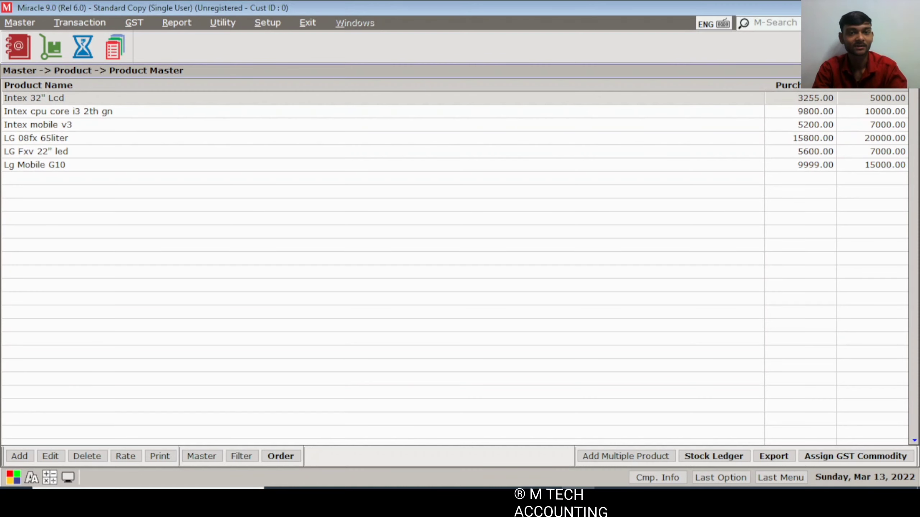
- Check the purchase unit in the details of the product Intex 32" Lcd and close them without changes
key("Return")
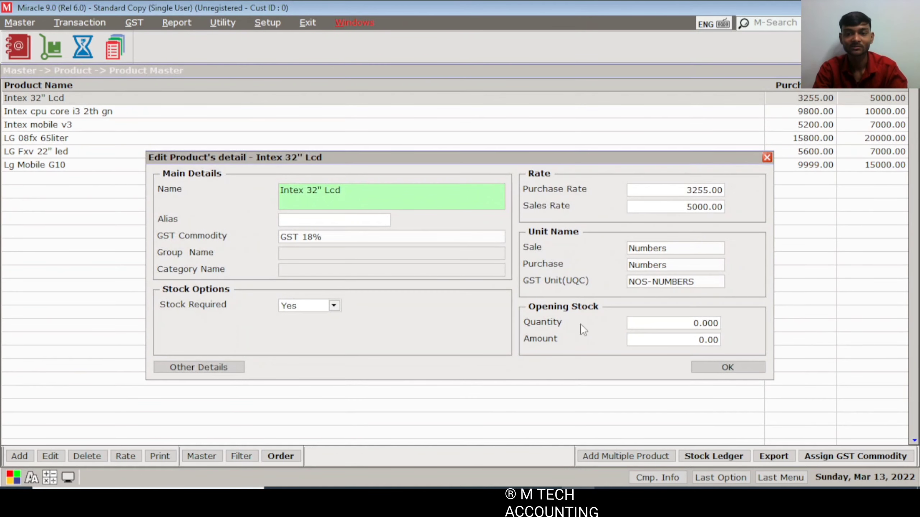
left_click(658, 271)
key("Escape")
key("Escape")
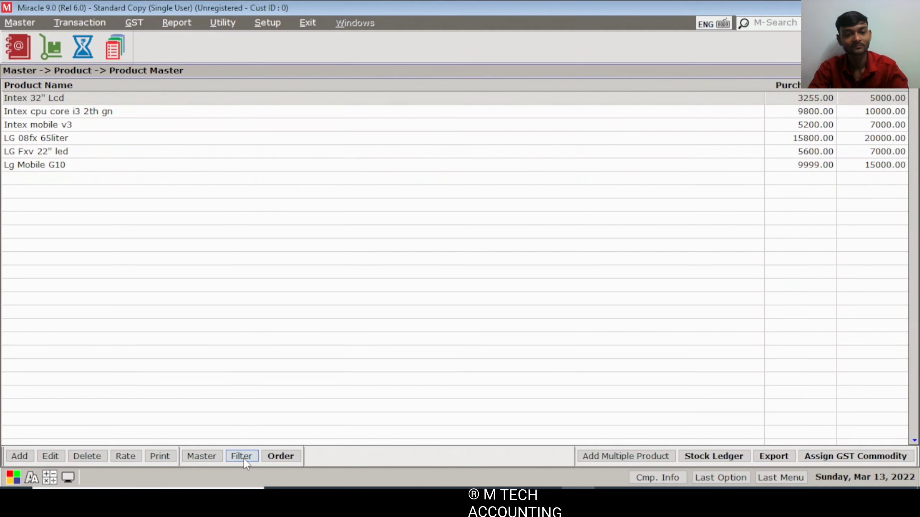
- Close the Product Master list and open it again
key("Escape")
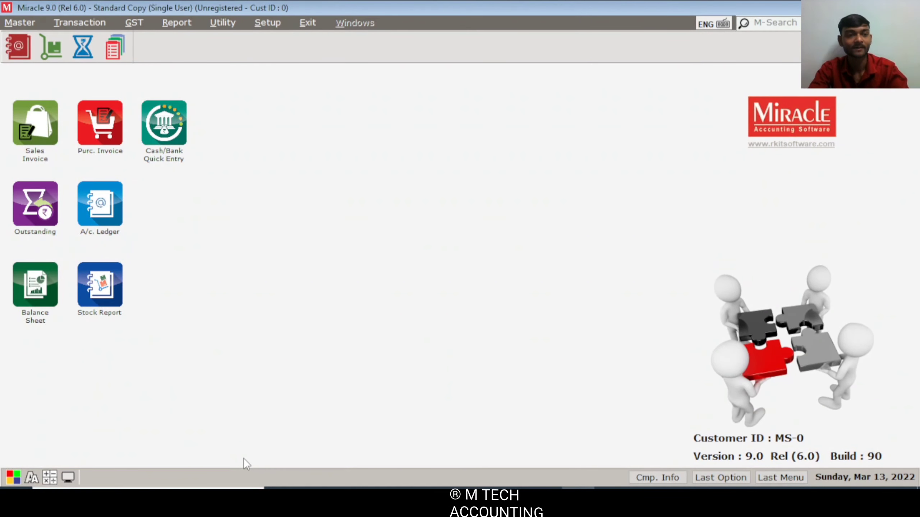
key("alt+m")
key("Down")
key("Down")
key("Down")
key("Return")
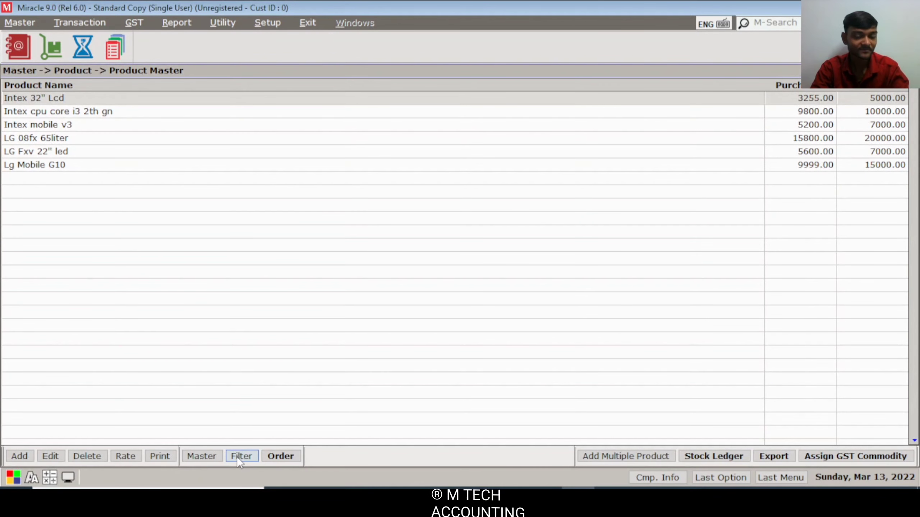
- Start a product list filter with a bracketed condition on Product Name, using Contains and the Fixed type
left_click(240, 457)
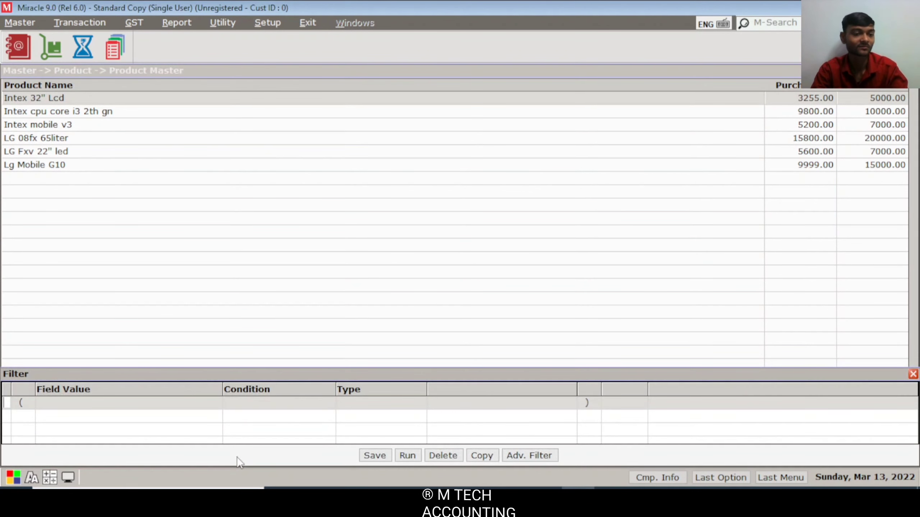
key("Return")
key("Return")
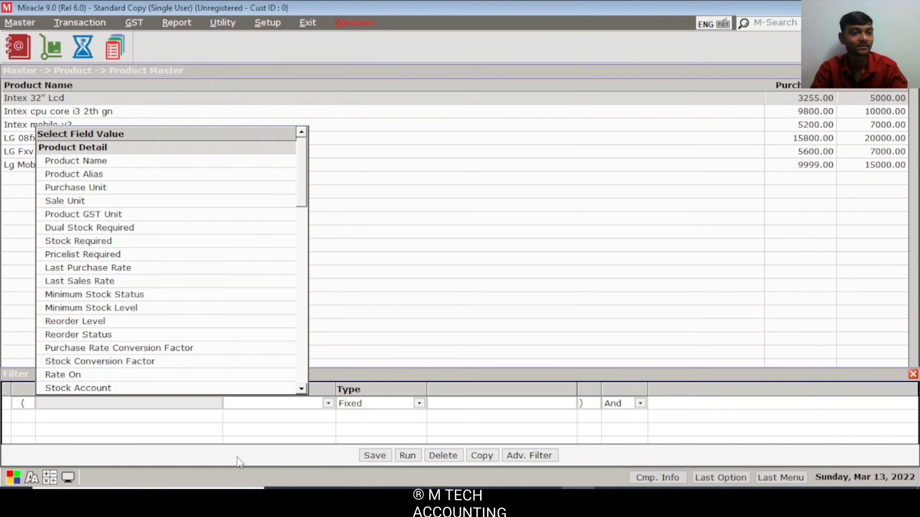
key("Down")
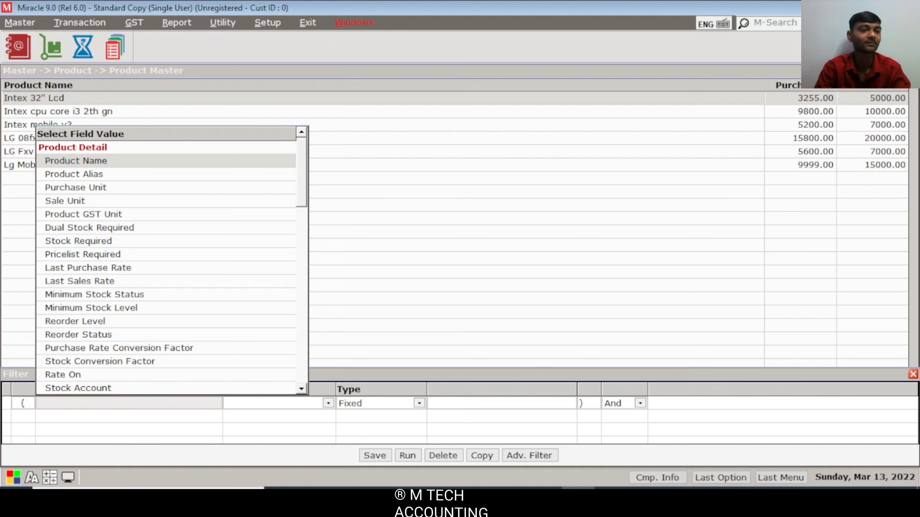
key("Return")
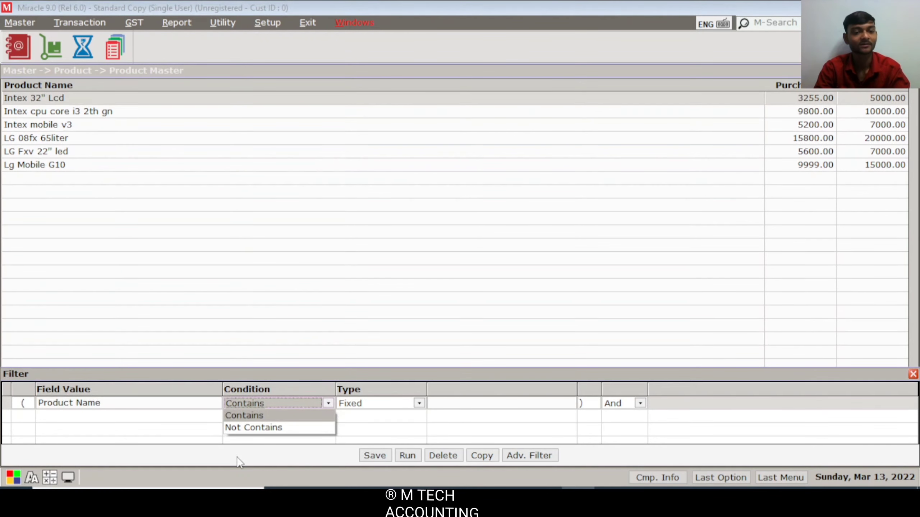
key("Return")
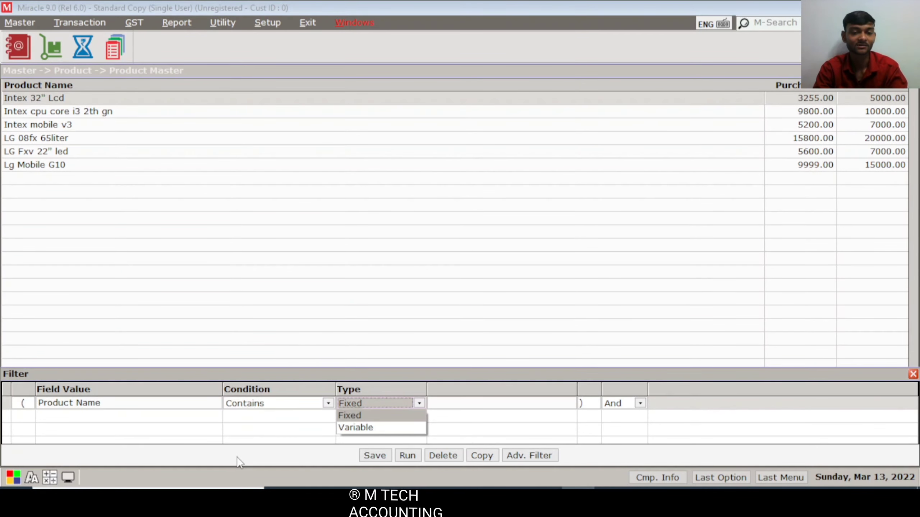
key("Return")
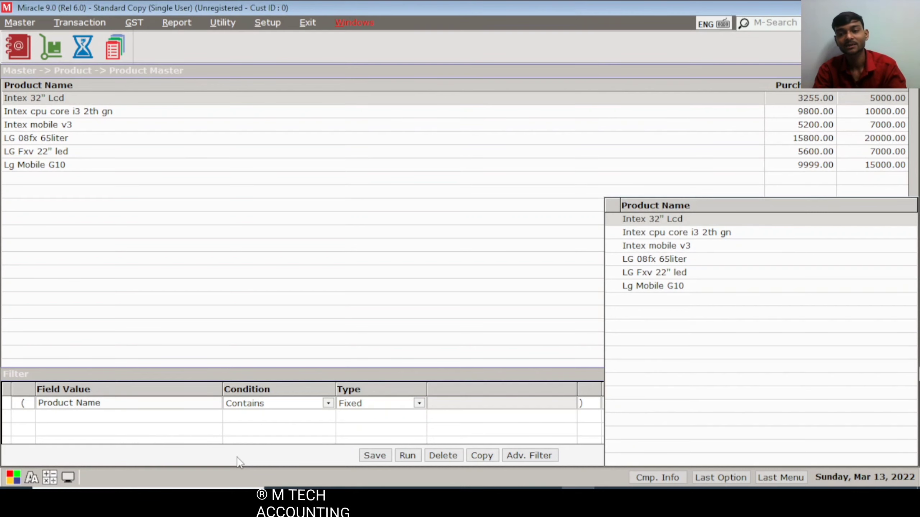
- Choose the products Intex 32" Lcd and Intex mobile v3 as the values of the Product Name condition
key("space")
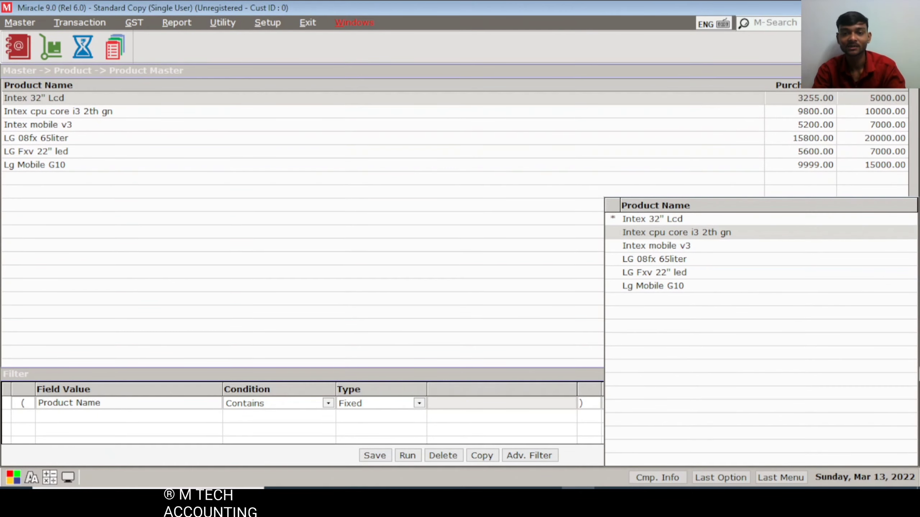
key("Down")
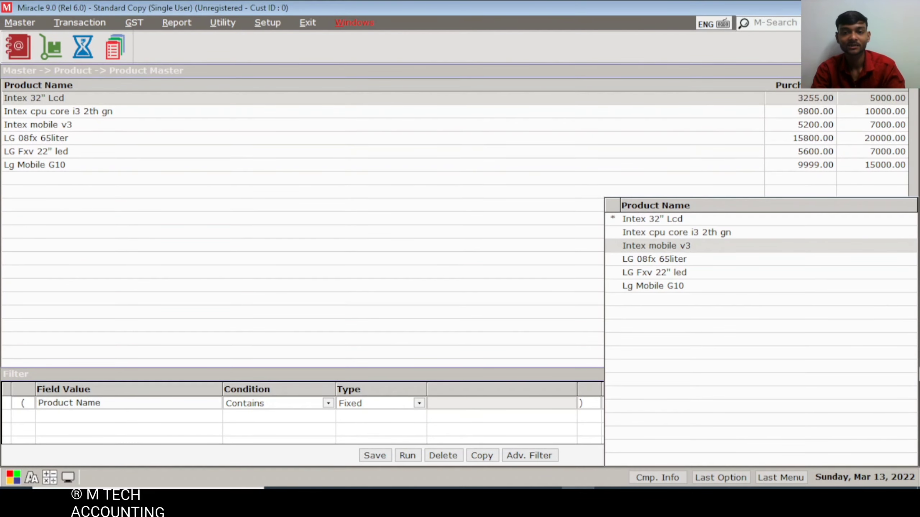
key("space")
key("Return")
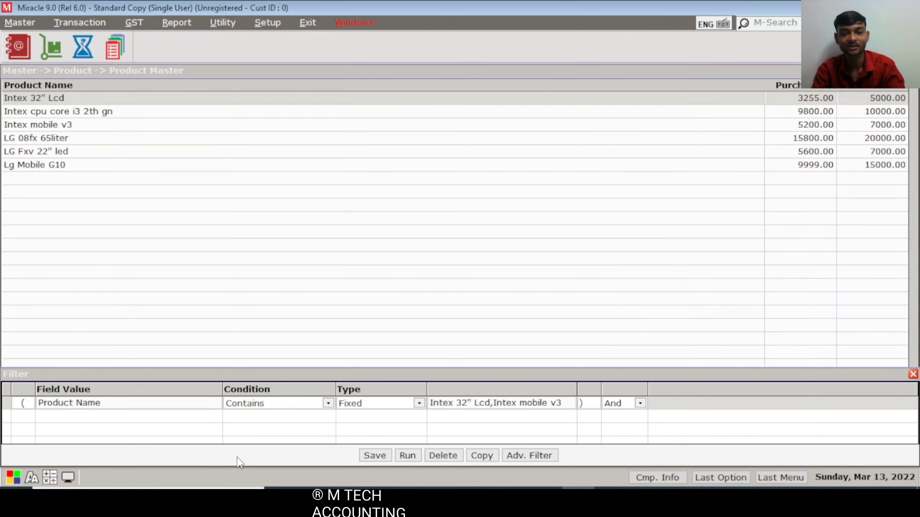
- Complete the condition with a closing bracket and And, run the filter on the product list, and close the Product Master list
key("Return")
key("Return")
key("Return")
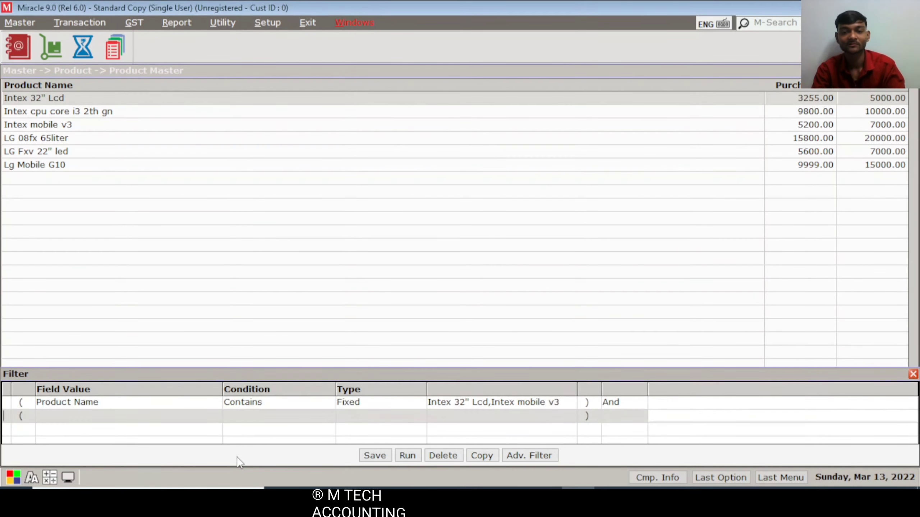
key("alt+r")
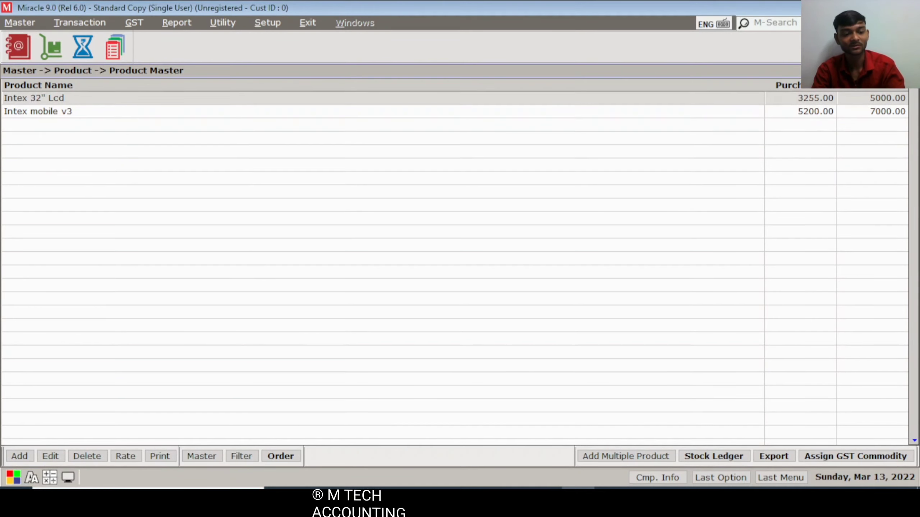
key("Escape")
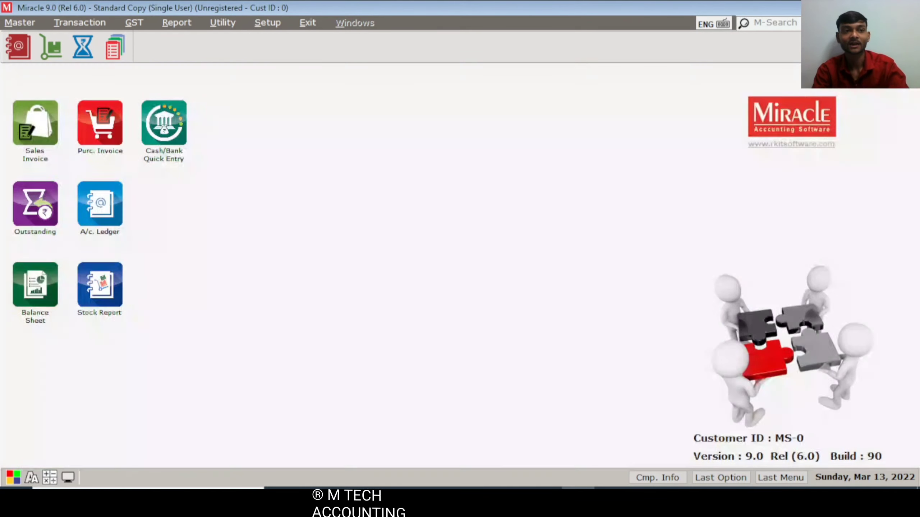